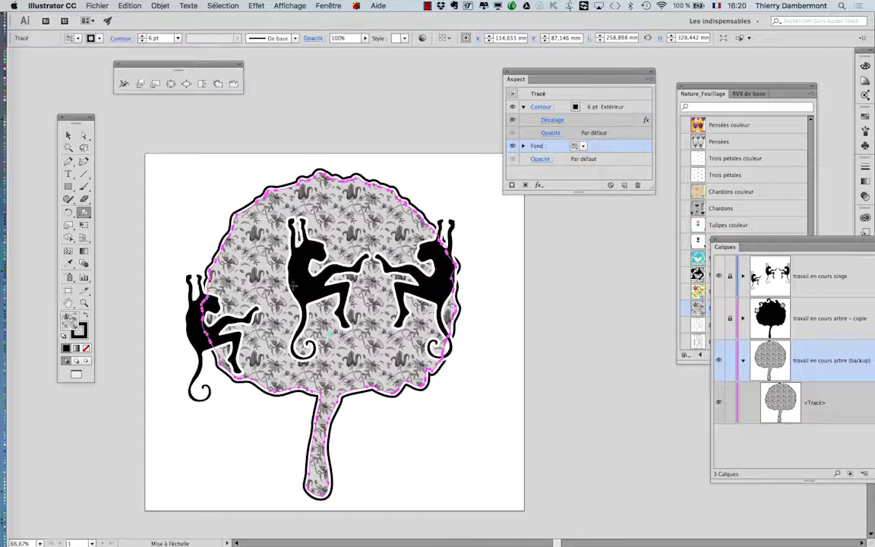
# Step: Select the tree path and move the Appearance panel nearer the artwork
pyautogui.click(68, 136)
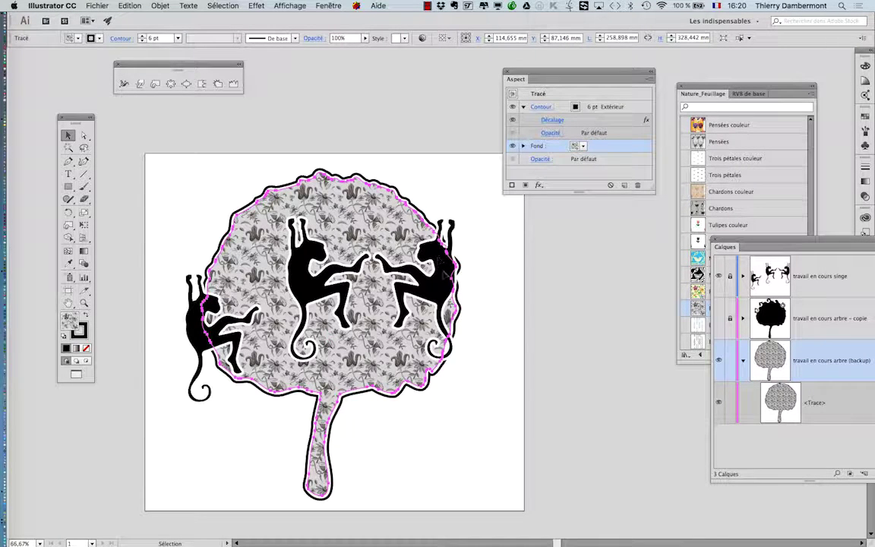
pyautogui.click(437, 184)
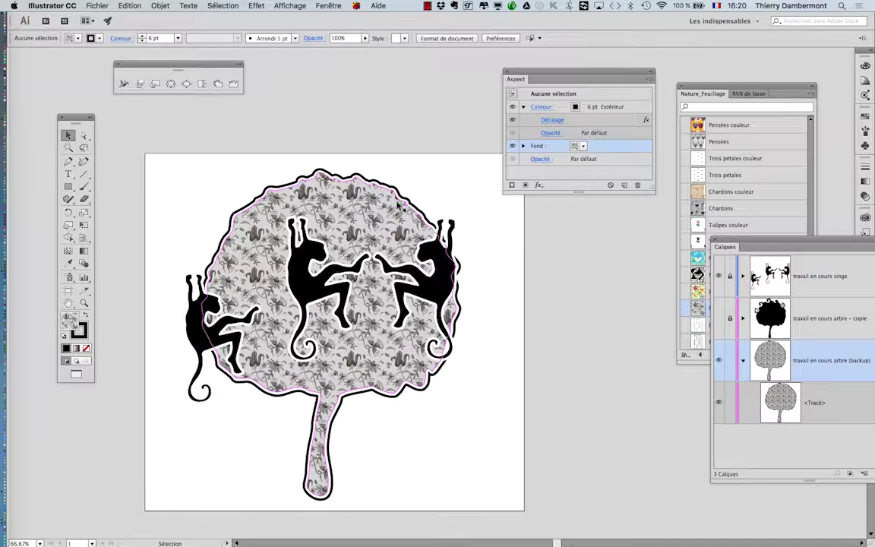
pyautogui.click(399, 245)
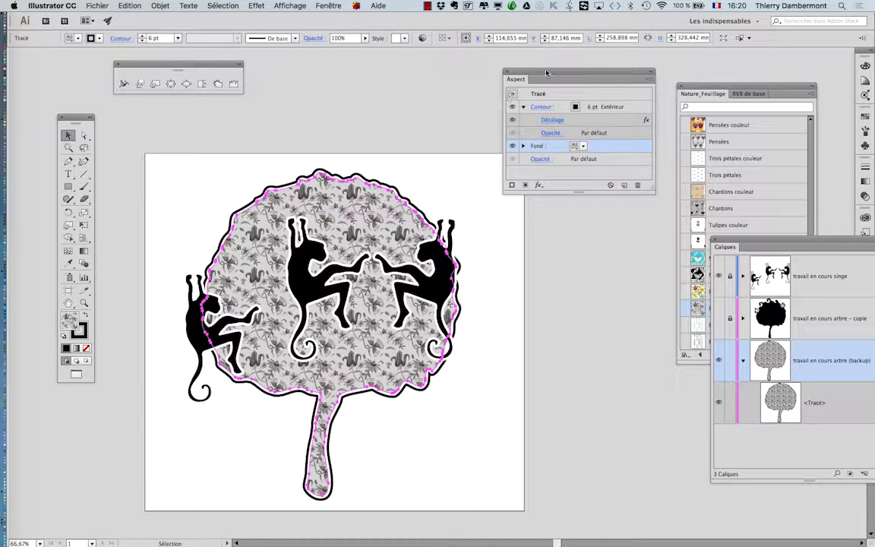
pyautogui.moveTo(545, 73); pyautogui.dragTo(531, 119)
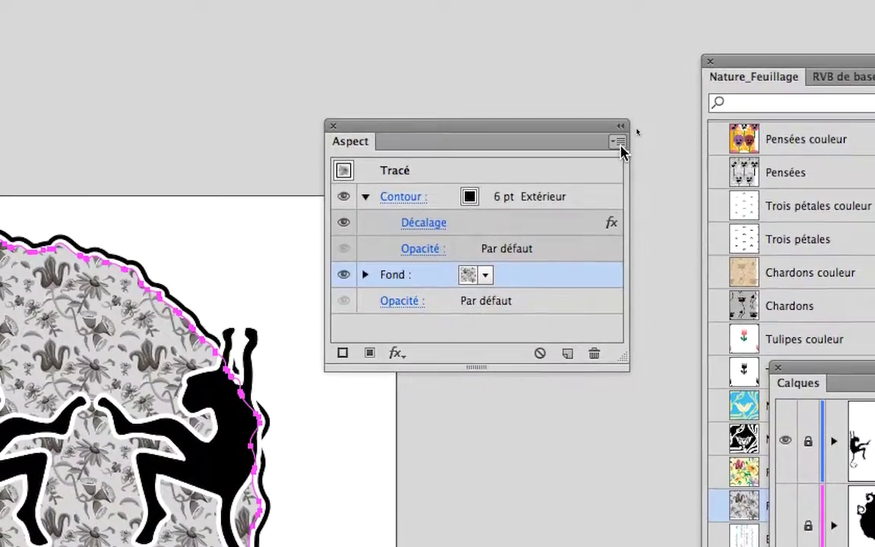
# Step: Add a new fill to the tree path and drag the floral pattern fill below it
pyautogui.click(618, 142)
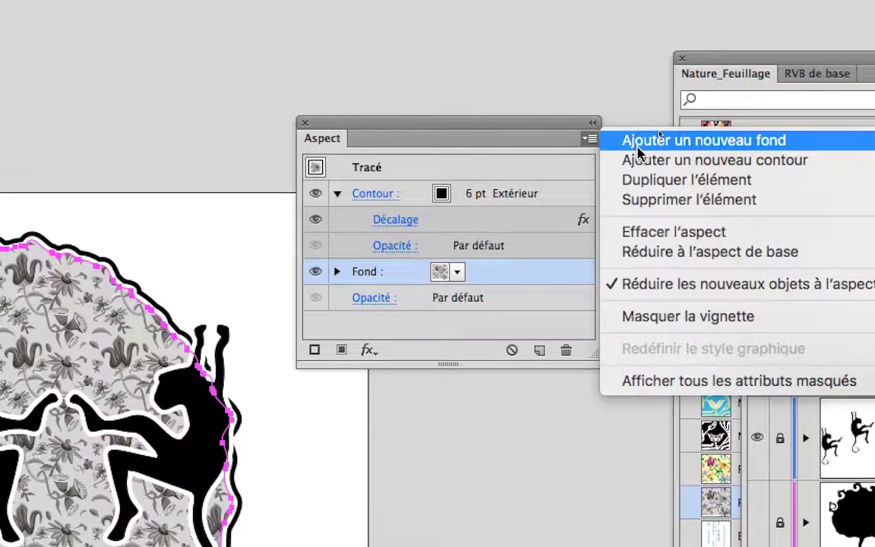
pyautogui.click(638, 143)
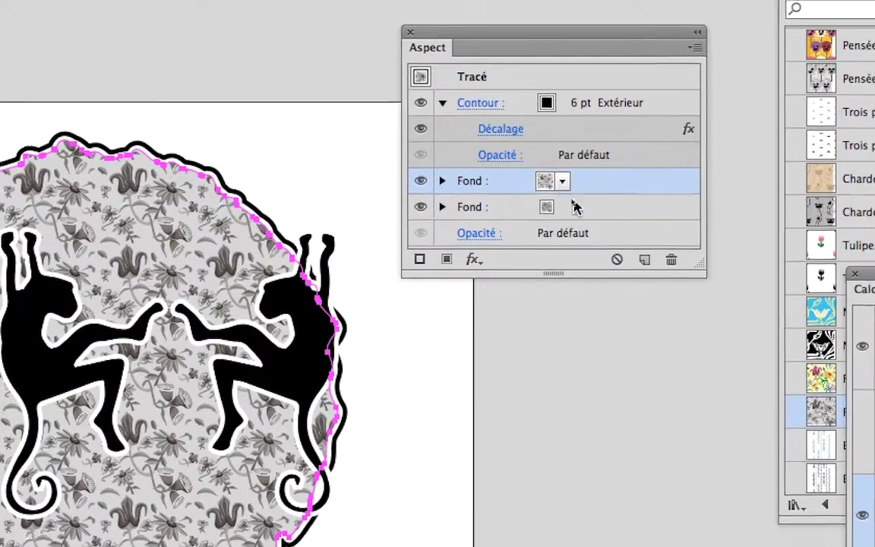
pyautogui.moveTo(577, 199)
pyautogui.mouseDown()
pyautogui.moveTo(579, 227)
pyautogui.moveTo(579, 199)
pyautogui.mouseUp()
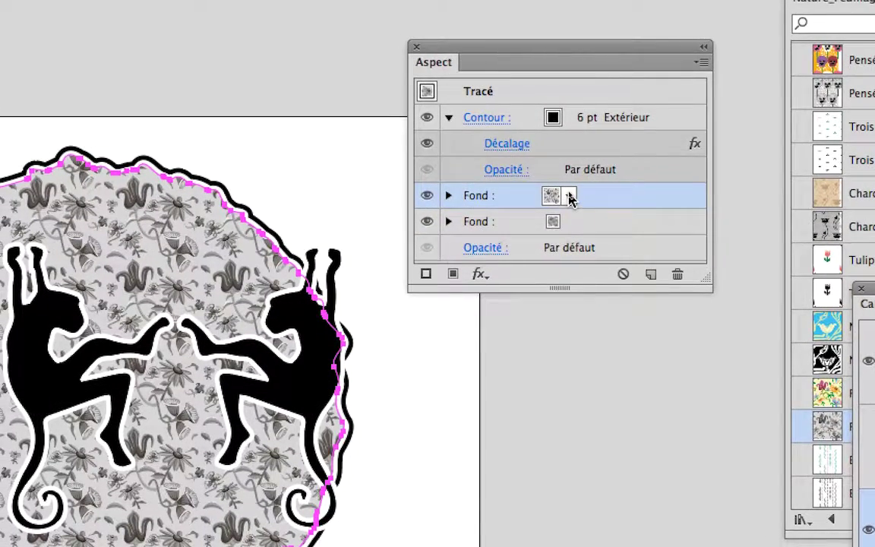
# Step: Fill the top Fond with the Orange, Jaune gradient, then reselect it and reopen its swatches
pyautogui.click(570, 197)
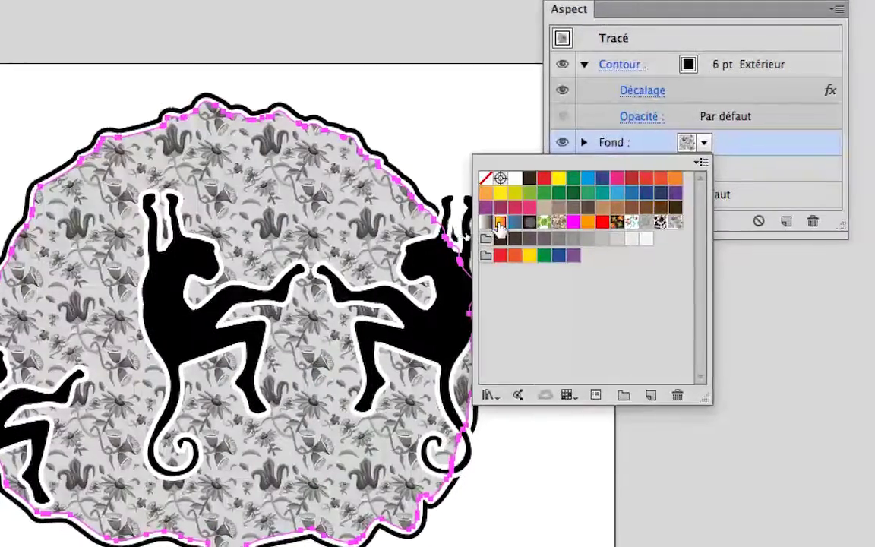
pyautogui.click(499, 224)
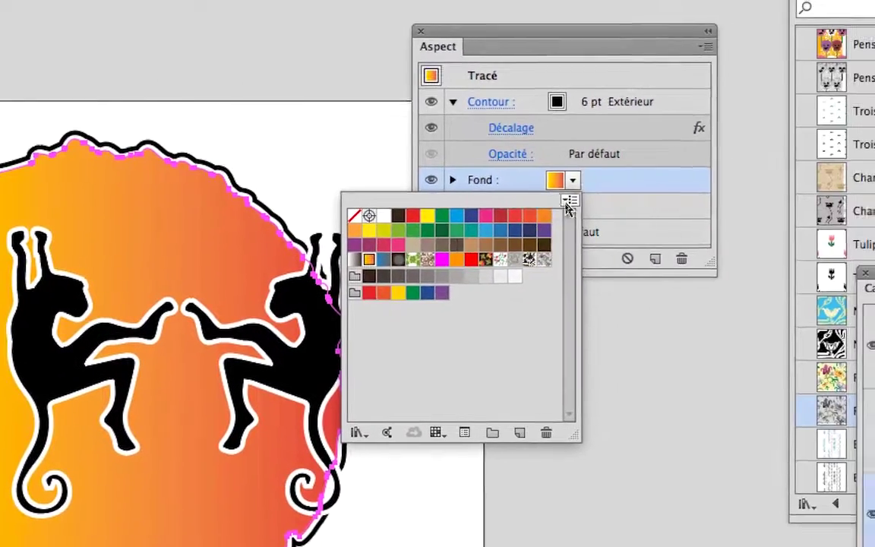
pyautogui.click(571, 196)
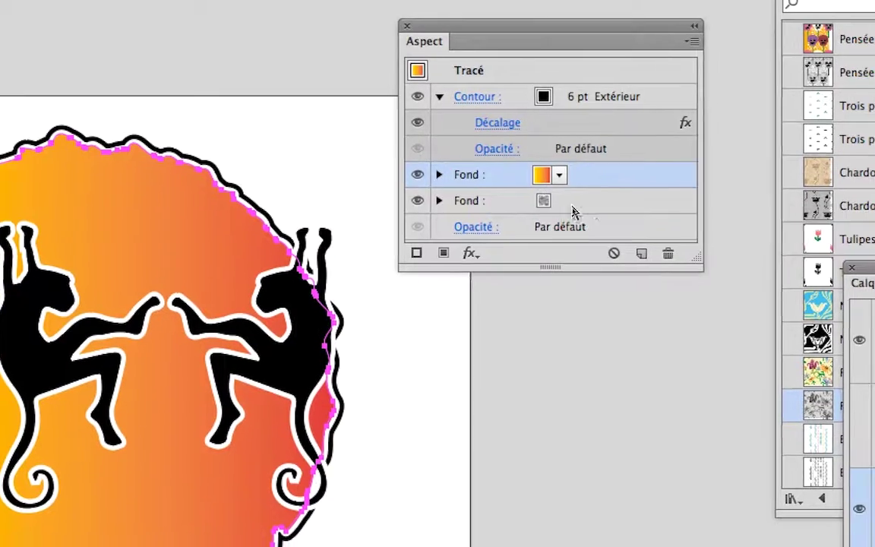
pyautogui.click(610, 228)
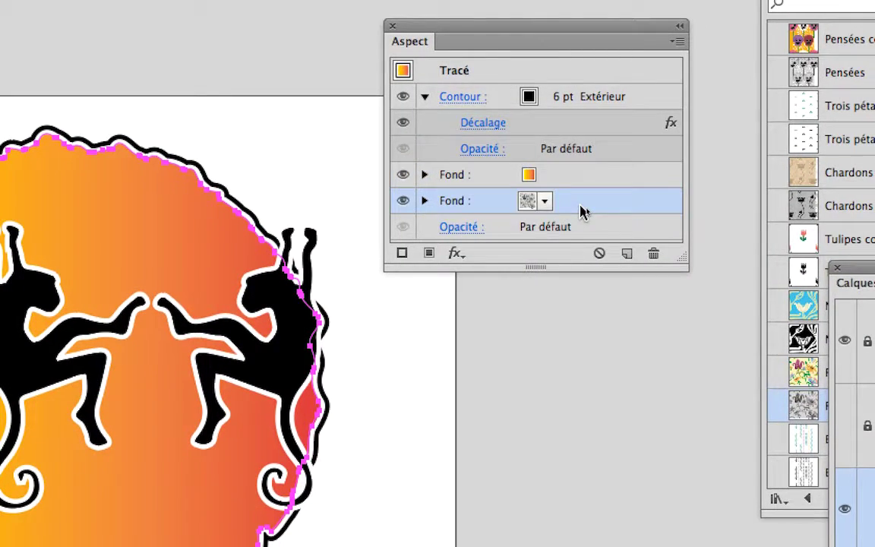
pyautogui.click(581, 199)
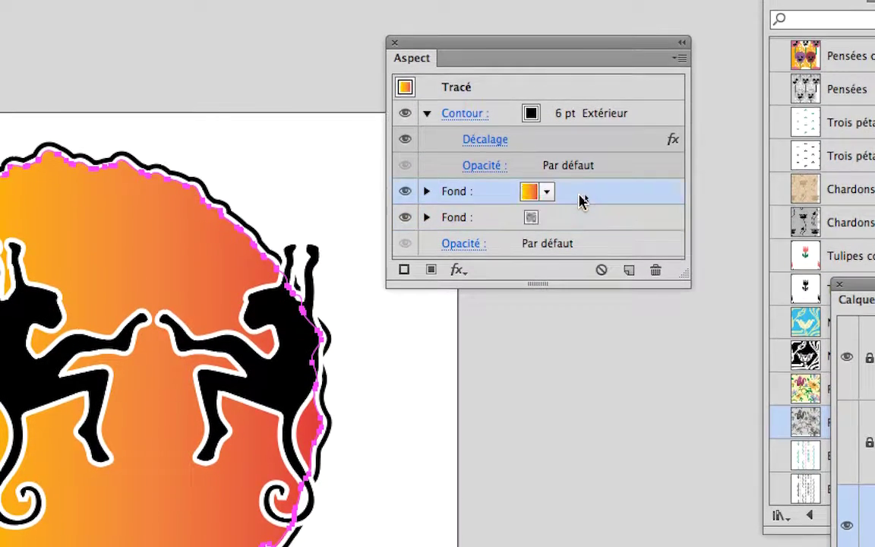
pyautogui.click(547, 193)
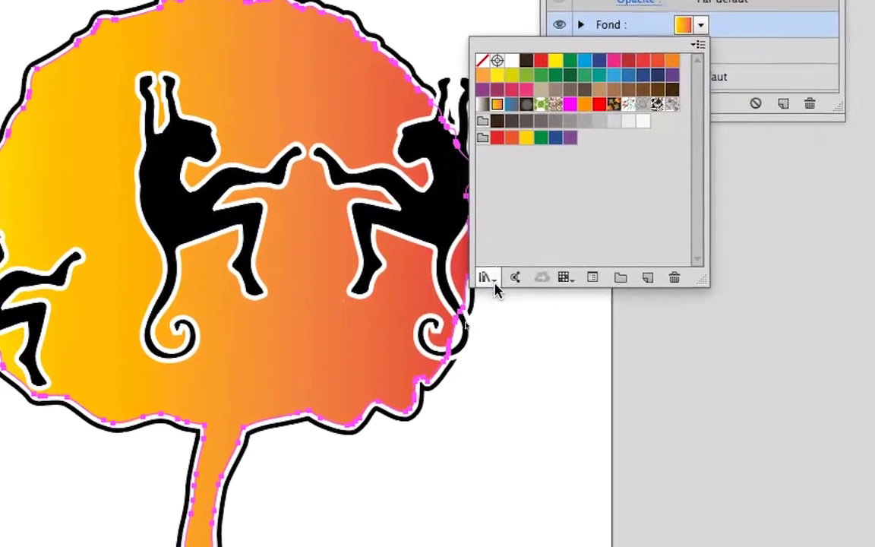
# Step: Open the Dégradés > Combinaisons de couleurs library and position its panel over the artwork
pyautogui.click(354, 443)
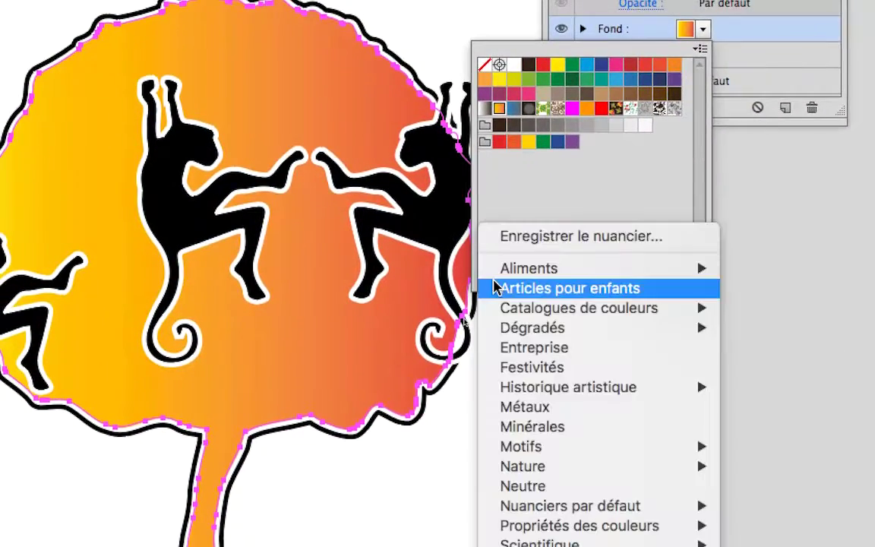
pyautogui.moveTo(344, 277)
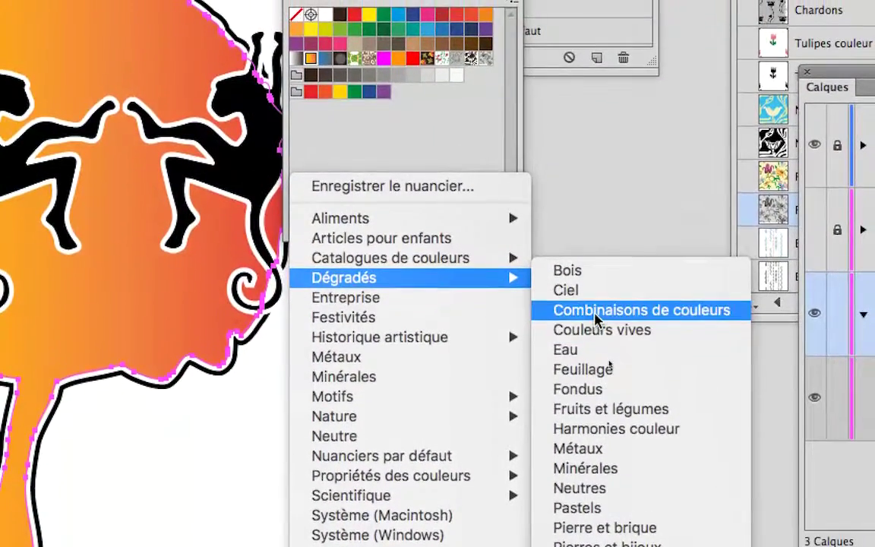
pyautogui.click(596, 317)
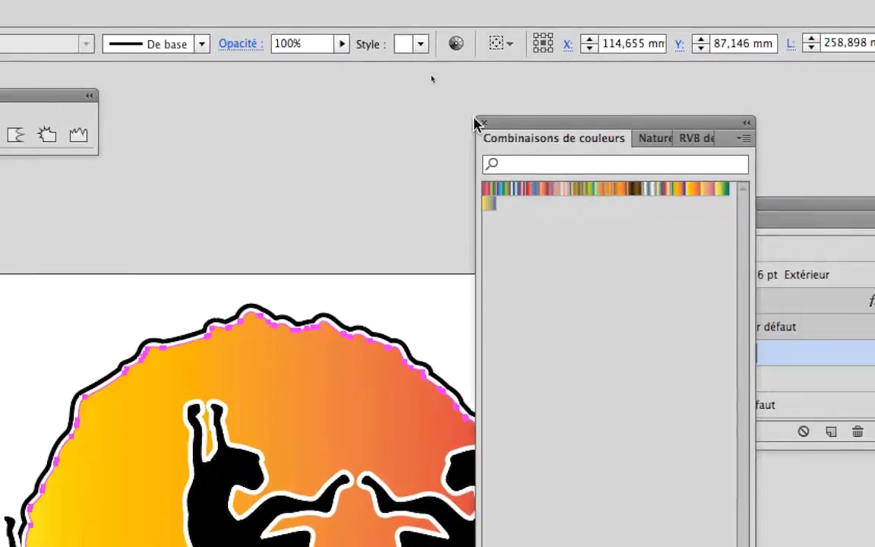
pyautogui.moveTo(657, 130); pyautogui.dragTo(416, 117)
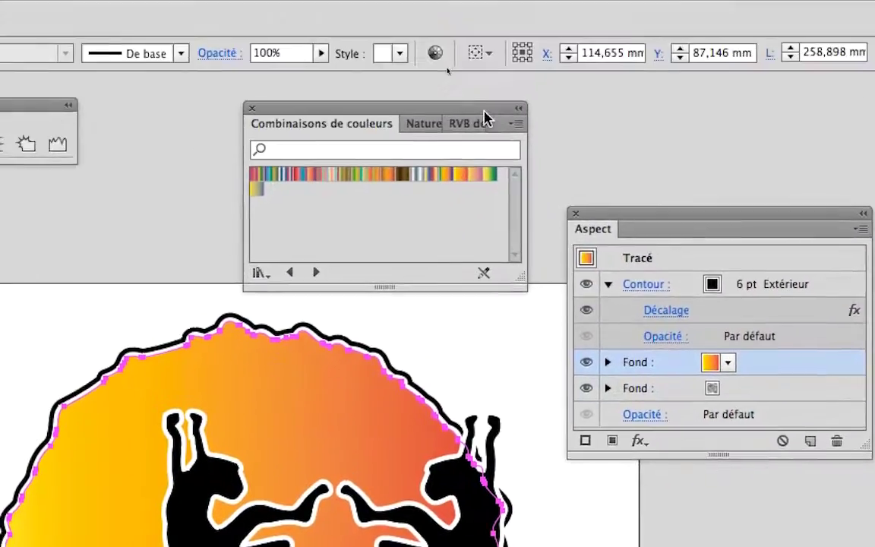
pyautogui.moveTo(484, 117); pyautogui.dragTo(480, 172)
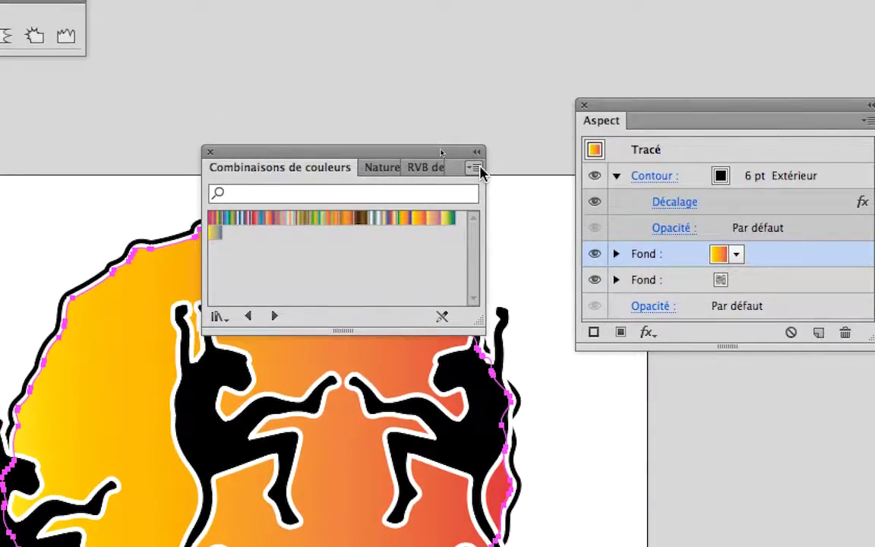
# Step: Show the library as Liste de grandes vignettes and stretch the panel taller
pyautogui.click(478, 171)
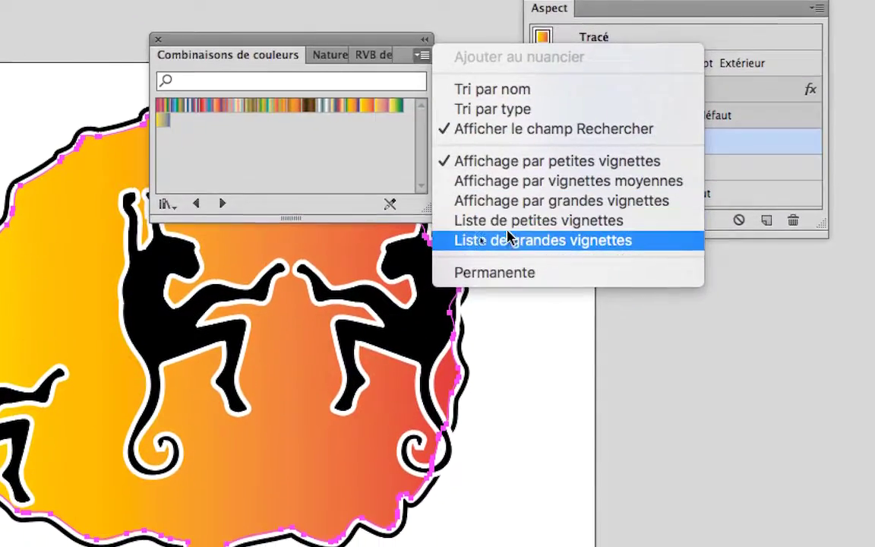
pyautogui.click(508, 238)
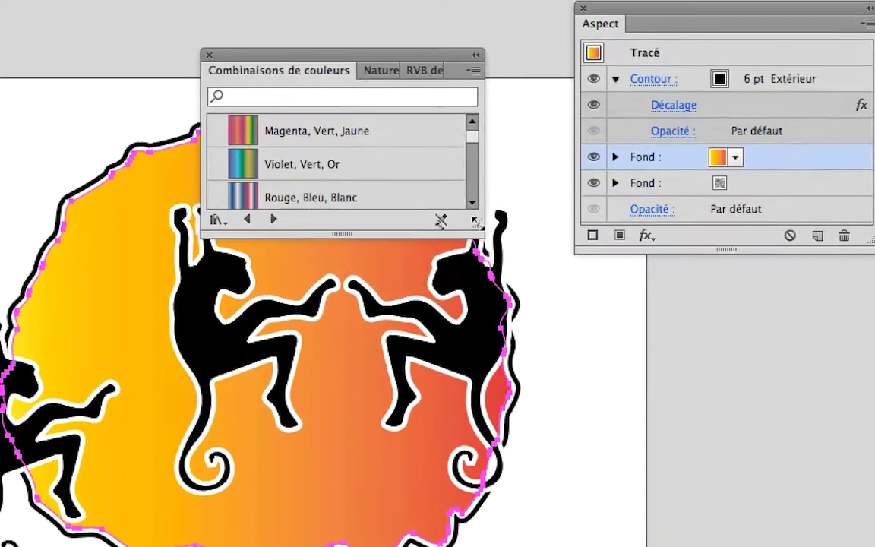
pyautogui.moveTo(477, 222); pyautogui.dragTo(480, 377)
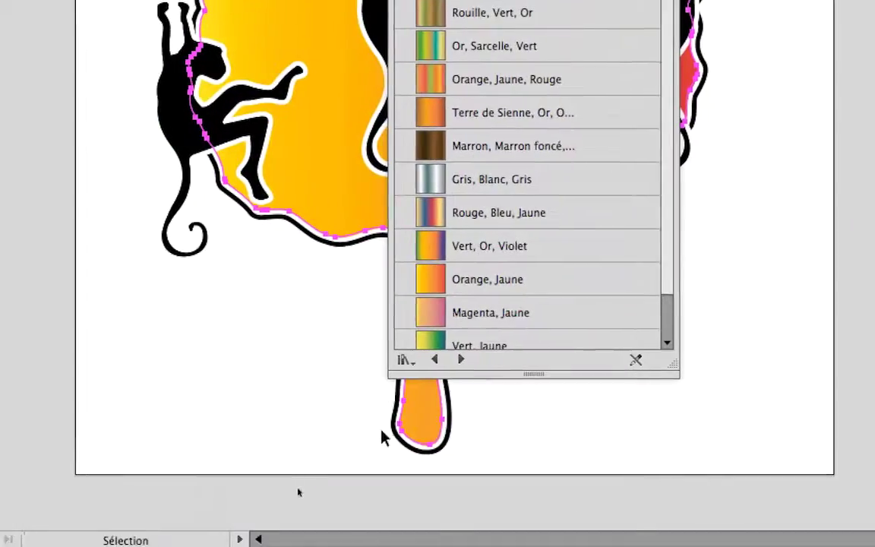
# Step: Browse forward and back through the swatch libraries until reaching the Eau gradient library
pyautogui.click(388, 407)
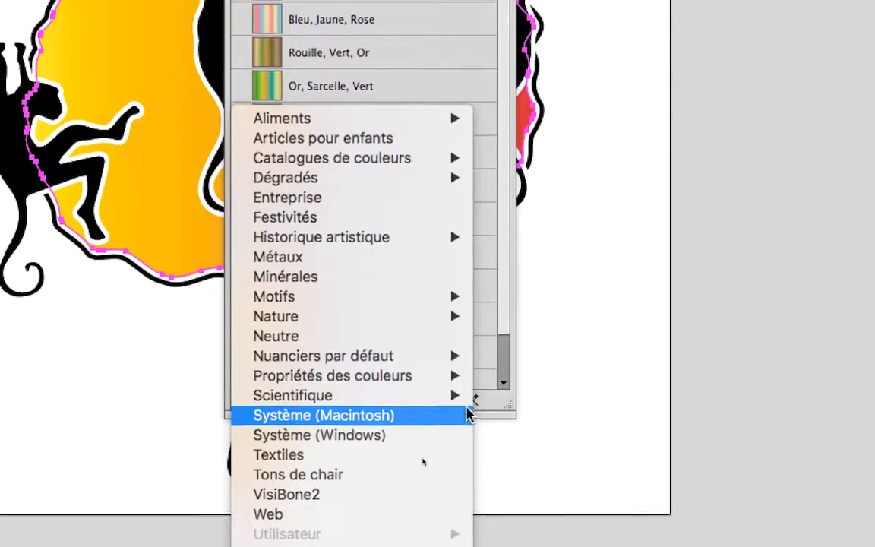
pyautogui.click(474, 412)
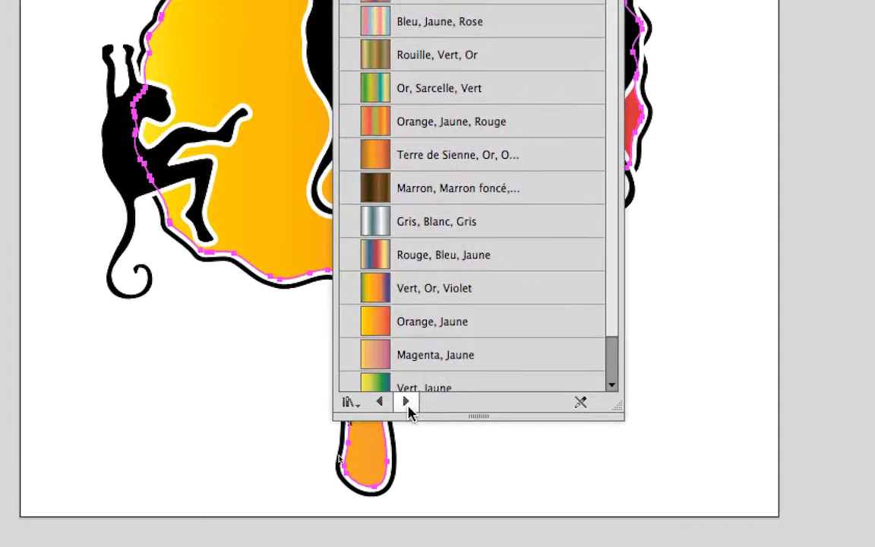
pyautogui.click(407, 402)
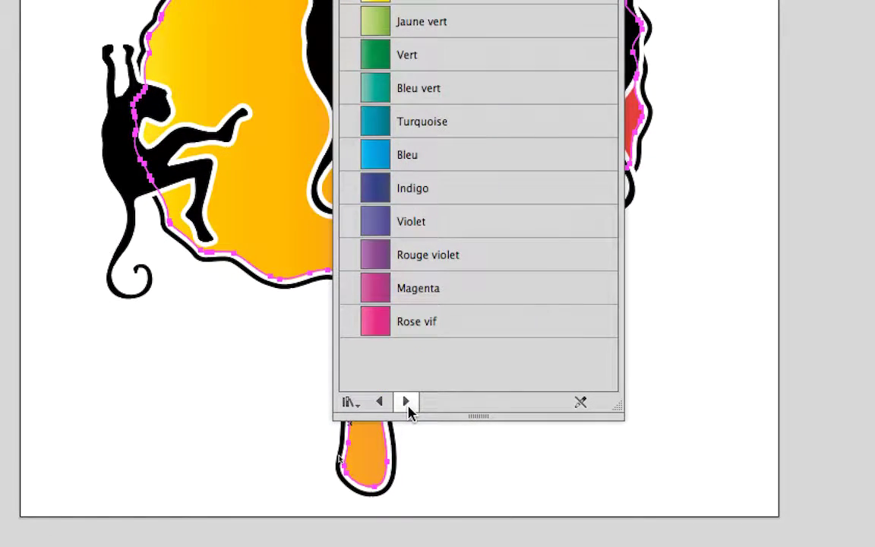
pyautogui.click(407, 402)
pyautogui.click(406, 402)
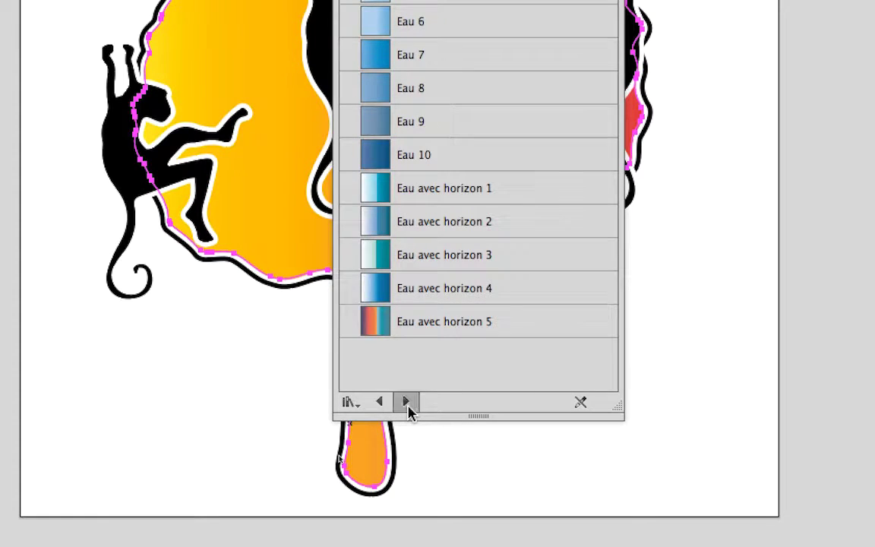
pyautogui.click(406, 402)
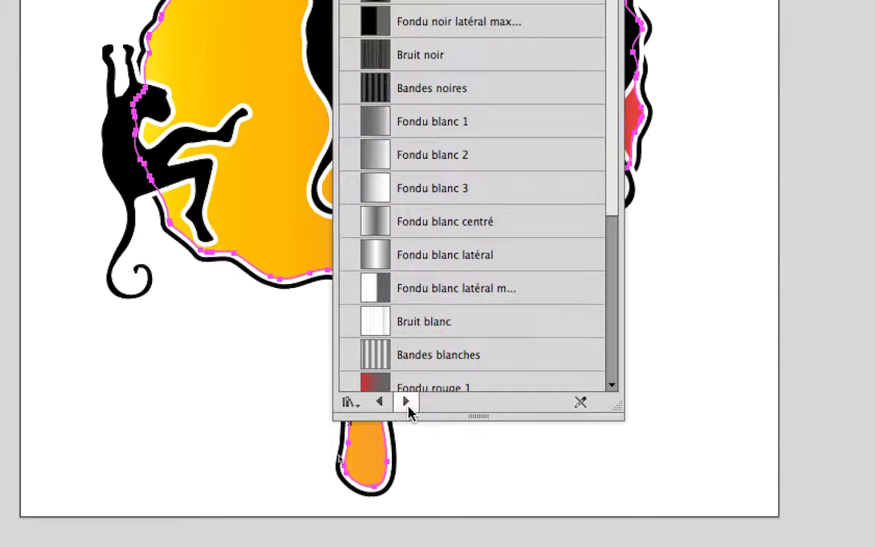
pyautogui.click(406, 401)
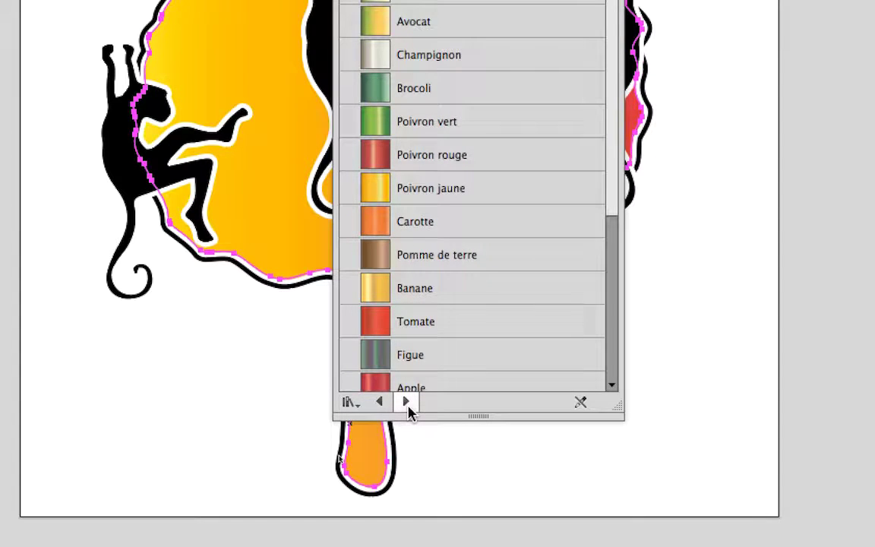
pyautogui.click(406, 401)
pyautogui.click(407, 402)
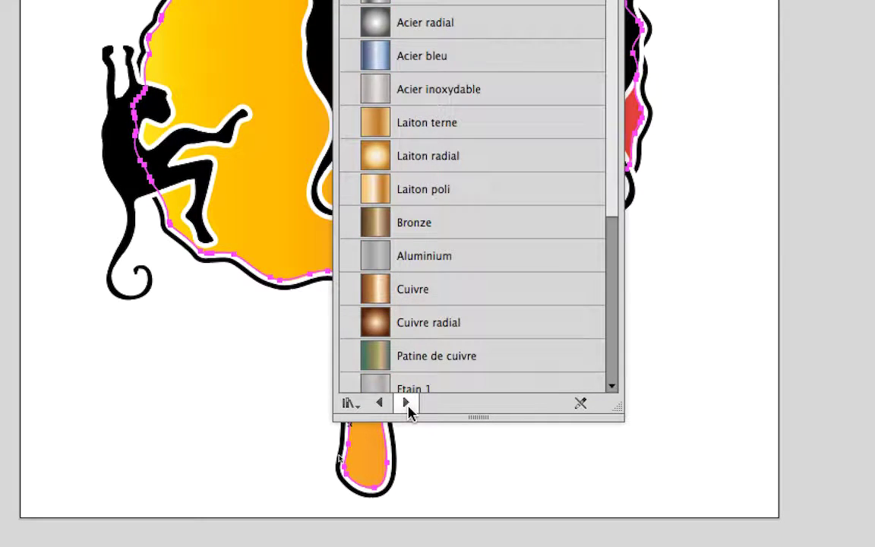
pyautogui.click(406, 402)
pyautogui.click(406, 401)
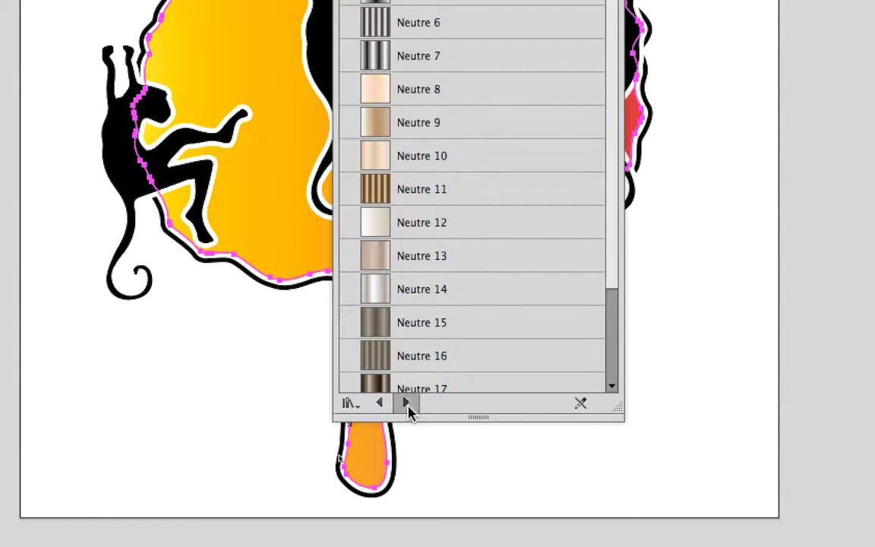
pyautogui.click(407, 402)
pyautogui.click(407, 402)
pyautogui.click(406, 402)
pyautogui.click(406, 401)
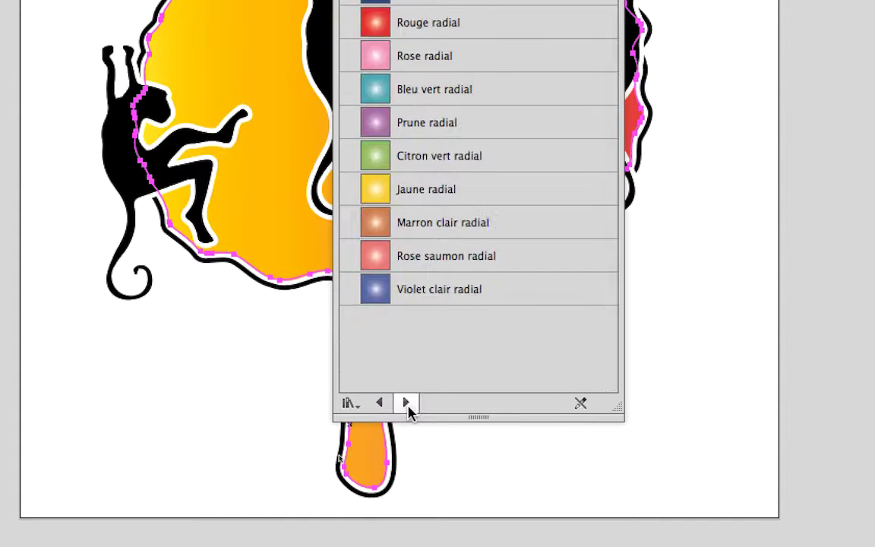
pyautogui.click(406, 402)
pyautogui.click(406, 401)
pyautogui.click(406, 402)
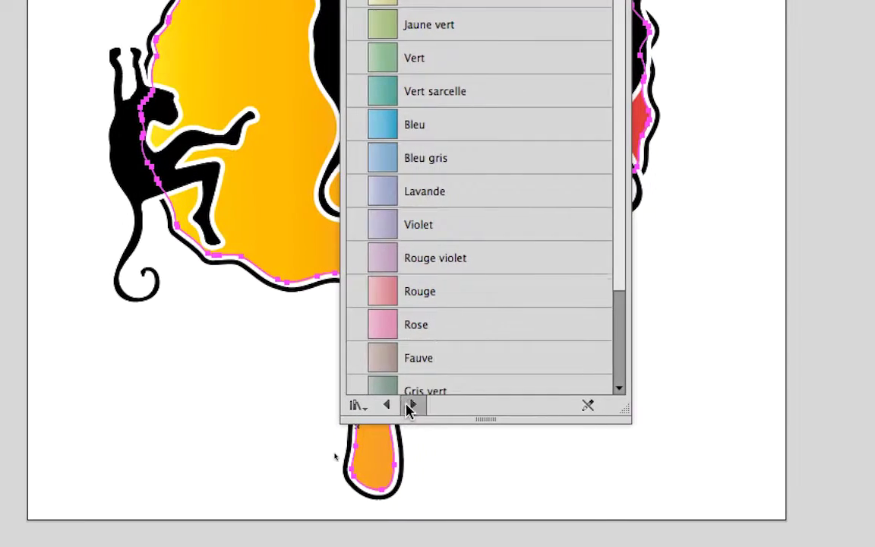
pyautogui.click(408, 404)
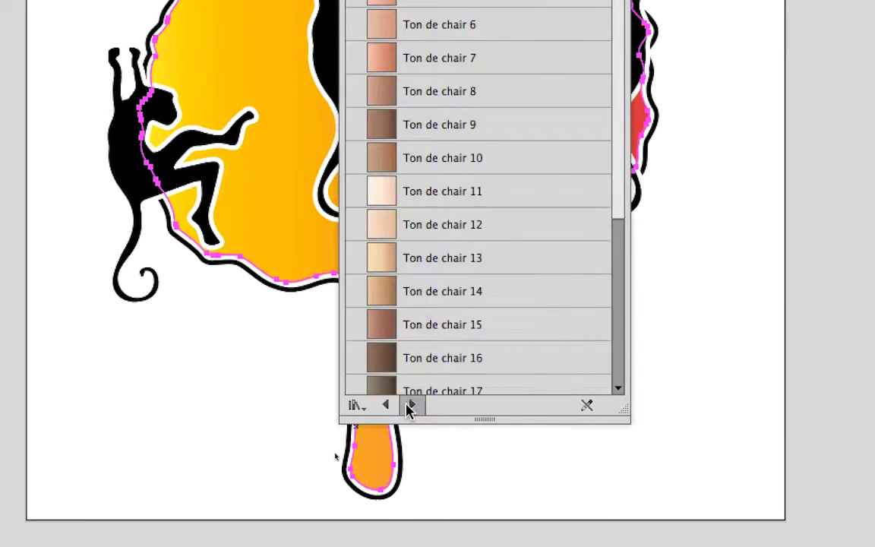
pyautogui.click(411, 405)
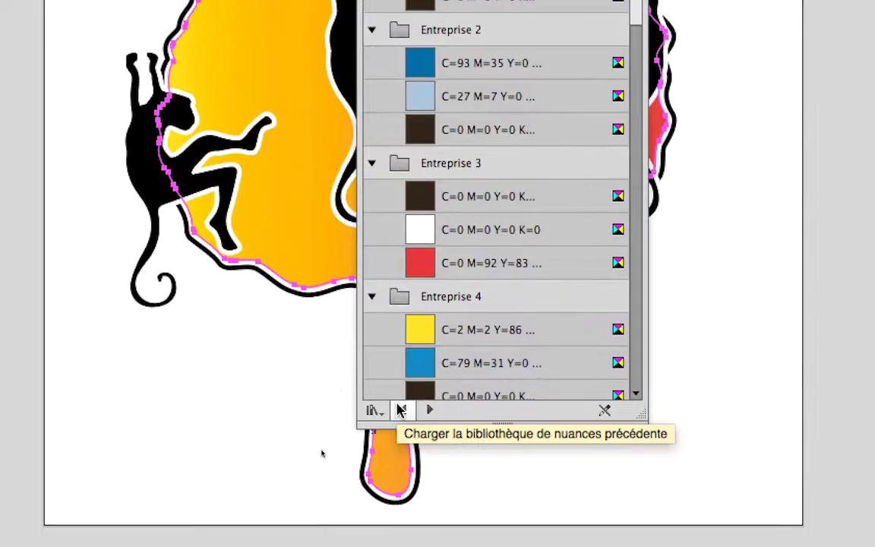
pyautogui.click(401, 410)
pyautogui.click(401, 410)
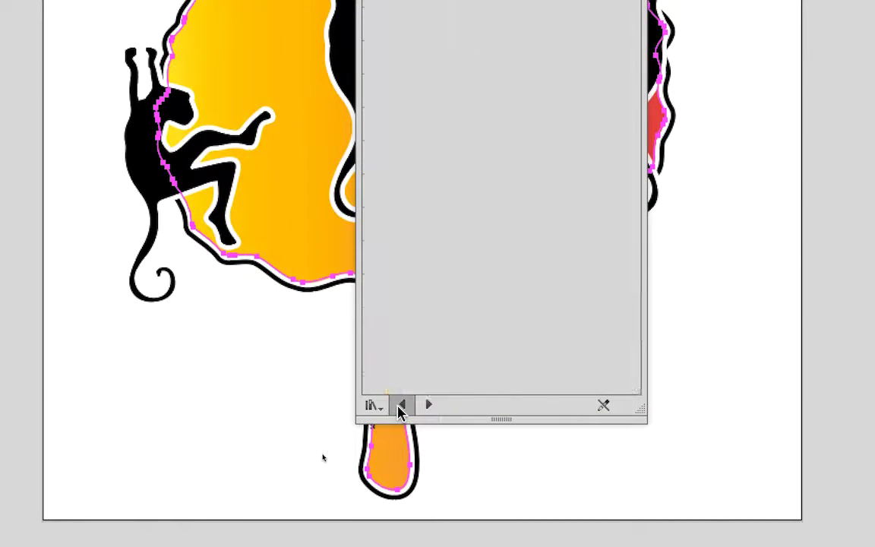
pyautogui.click(401, 410)
pyautogui.click(401, 410)
pyautogui.click(401, 410)
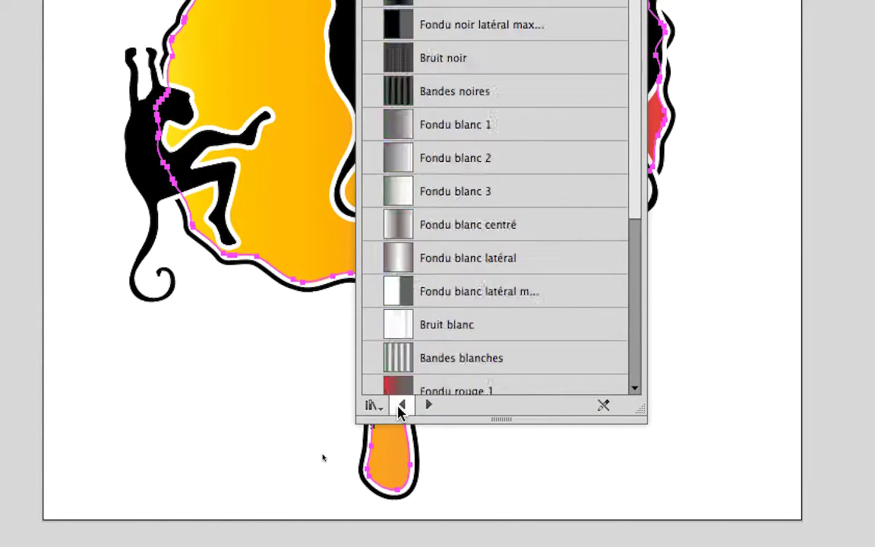
pyautogui.click(401, 410)
pyautogui.click(401, 410)
pyautogui.click(401, 406)
pyautogui.click(401, 406)
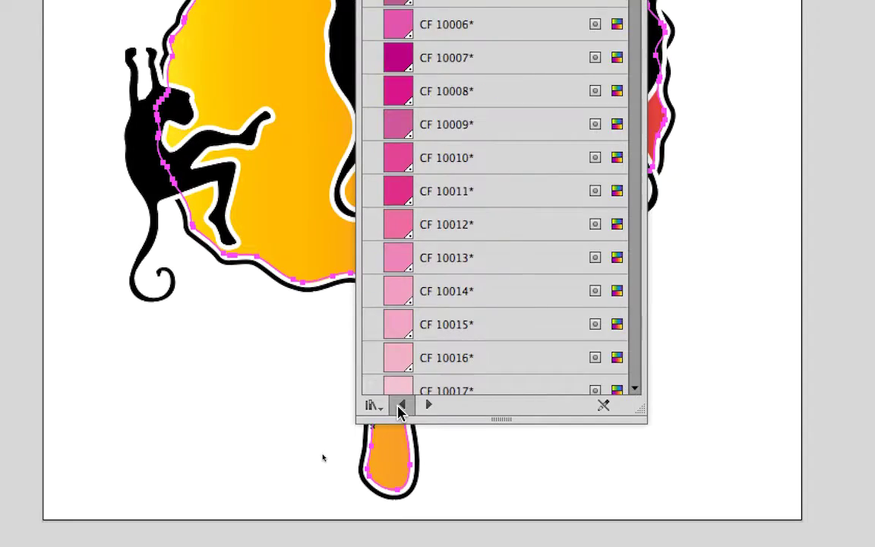
pyautogui.click(401, 406)
pyautogui.click(401, 406)
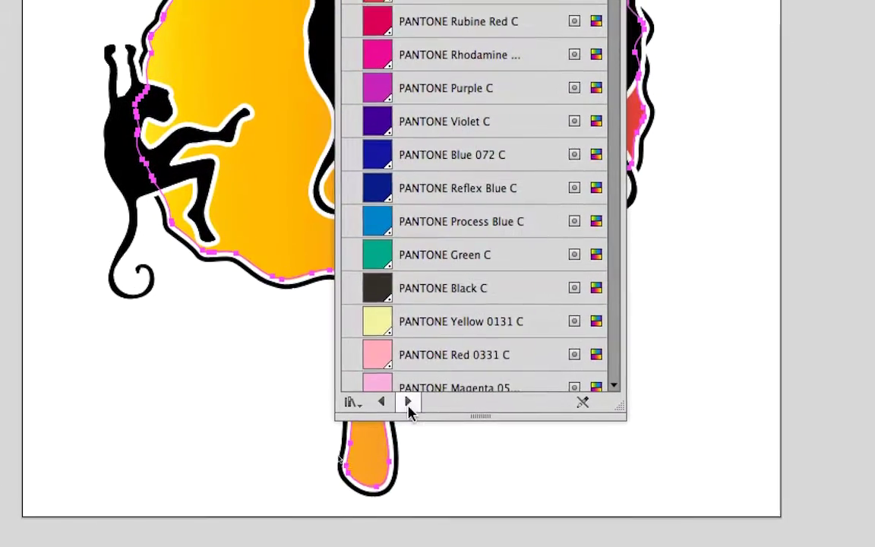
pyautogui.click(409, 403)
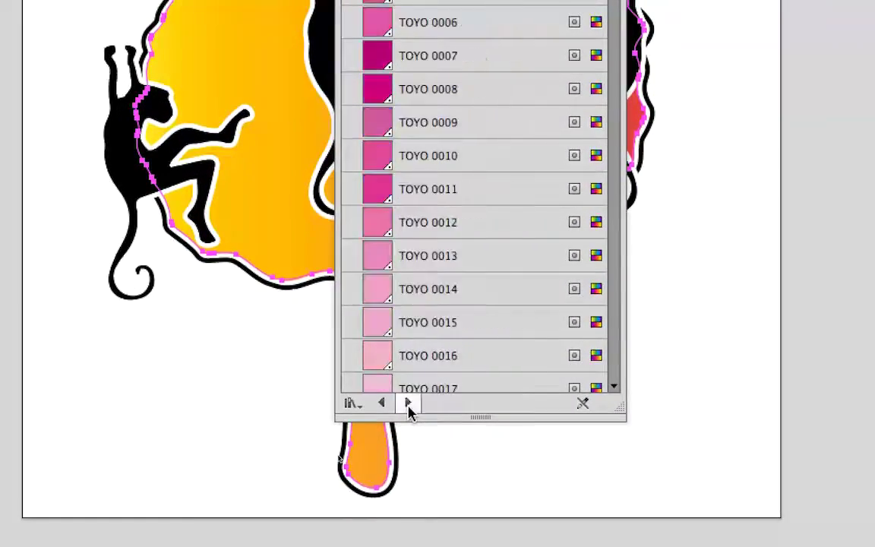
pyautogui.click(408, 402)
pyautogui.click(408, 402)
pyautogui.click(408, 403)
pyautogui.click(409, 404)
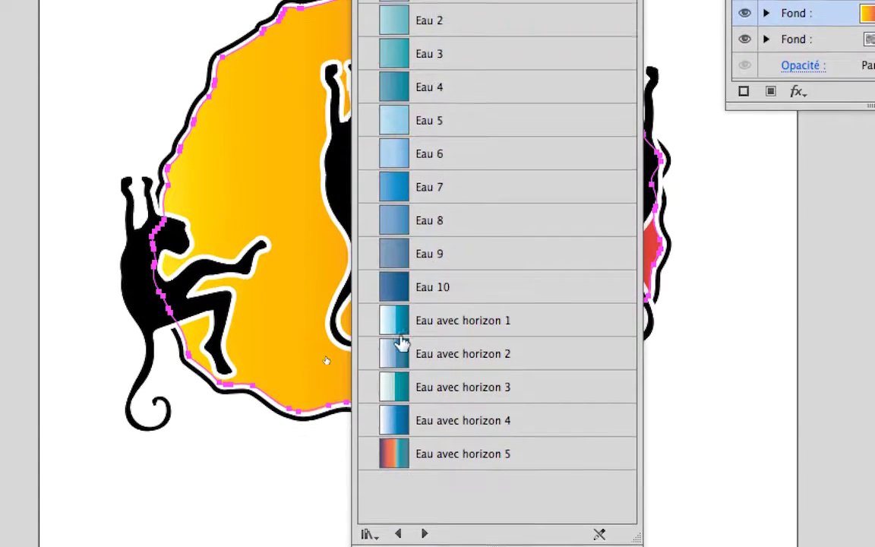
# Step: Try the Eau avec horizon 1 and 5 gradients, then olive Feuillage 7, on the tree
pyautogui.click(379, 194)
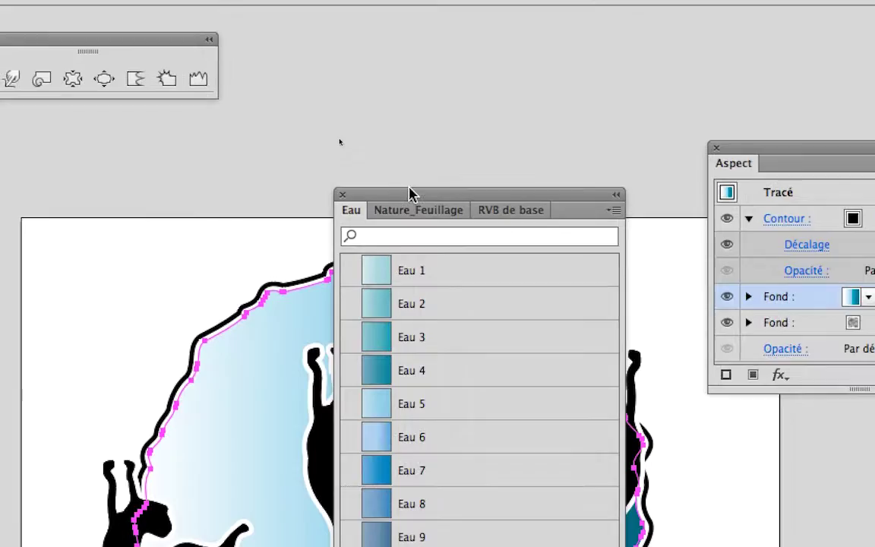
pyautogui.moveTo(412, 155); pyautogui.dragTo(552, 148)
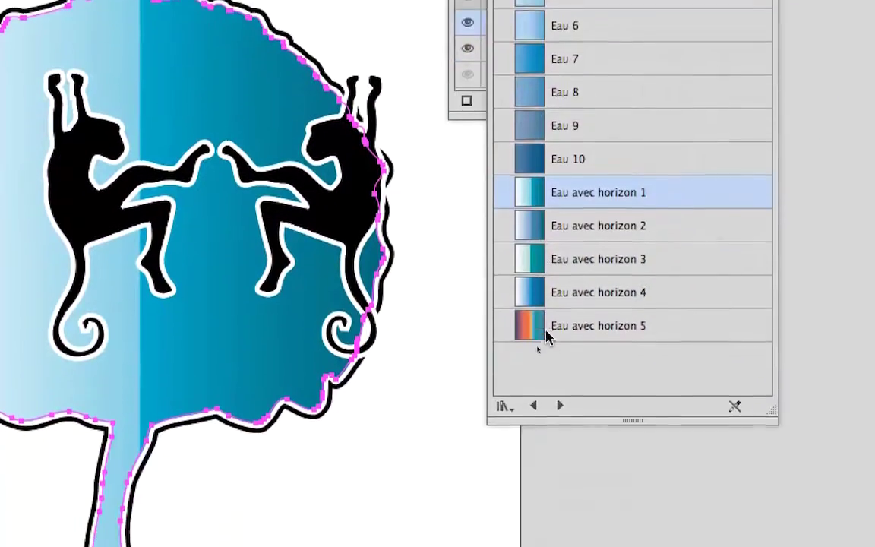
pyautogui.click(541, 332)
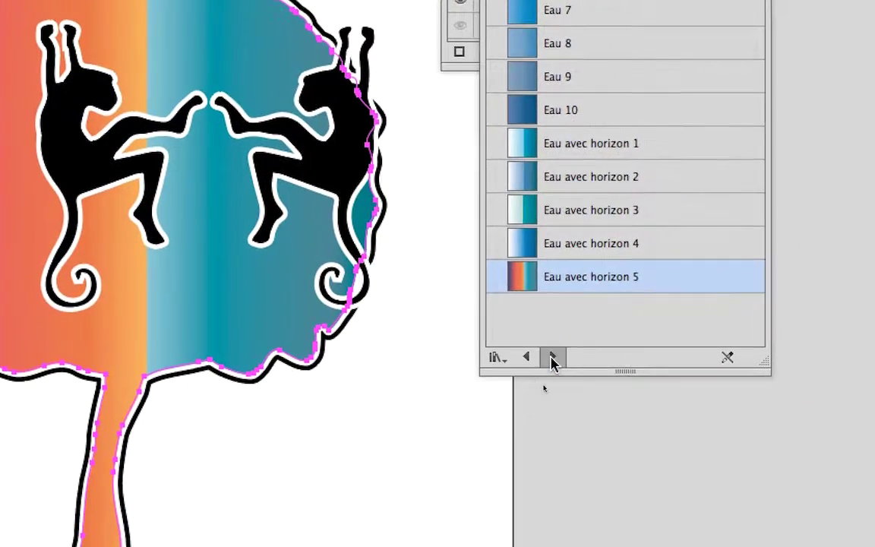
pyautogui.click(569, 406)
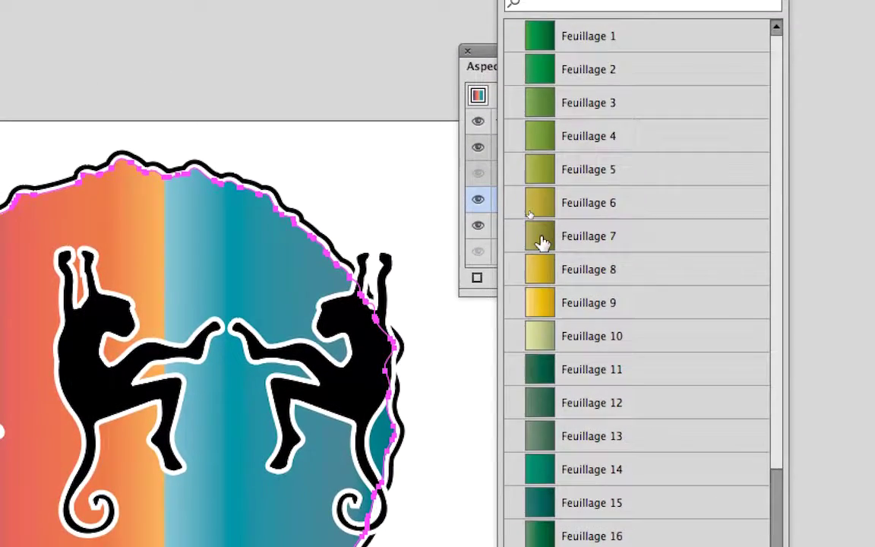
pyautogui.click(541, 241)
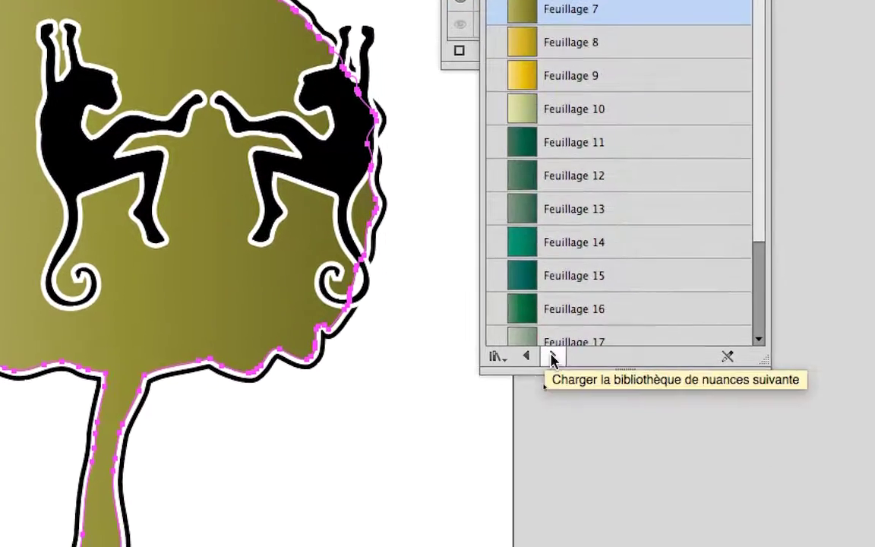
# Step: From the vegetable library, try Tomate and Poivron jaune, ending with Poivron vert
pyautogui.click(552, 358)
pyautogui.click(552, 357)
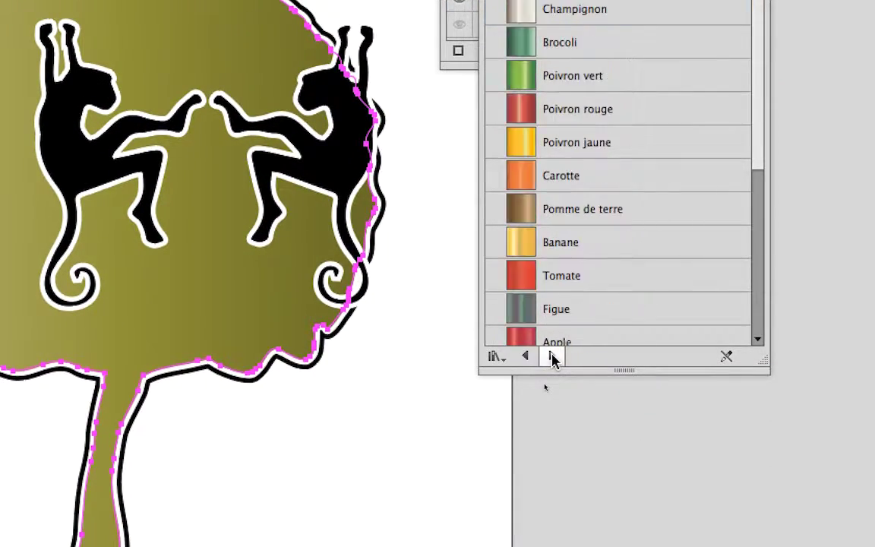
pyautogui.click(540, 333)
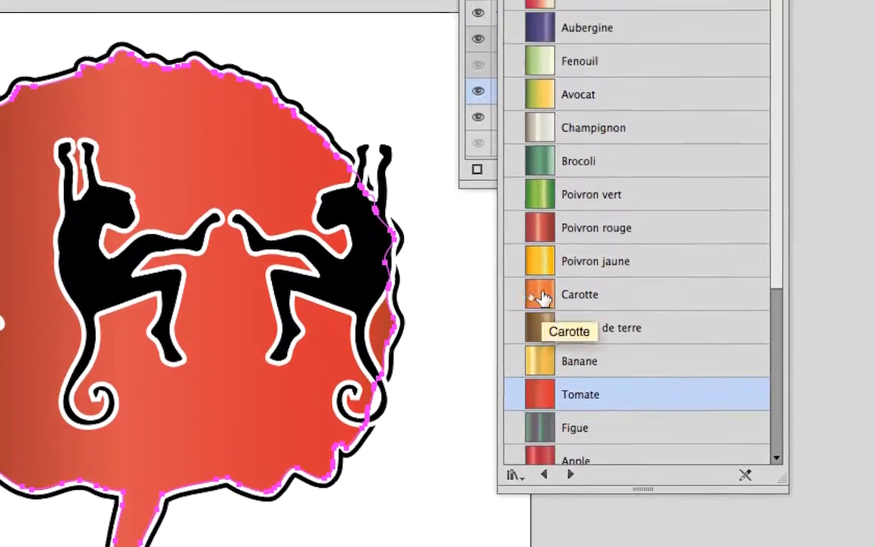
pyautogui.click(537, 279)
pyautogui.click(536, 253)
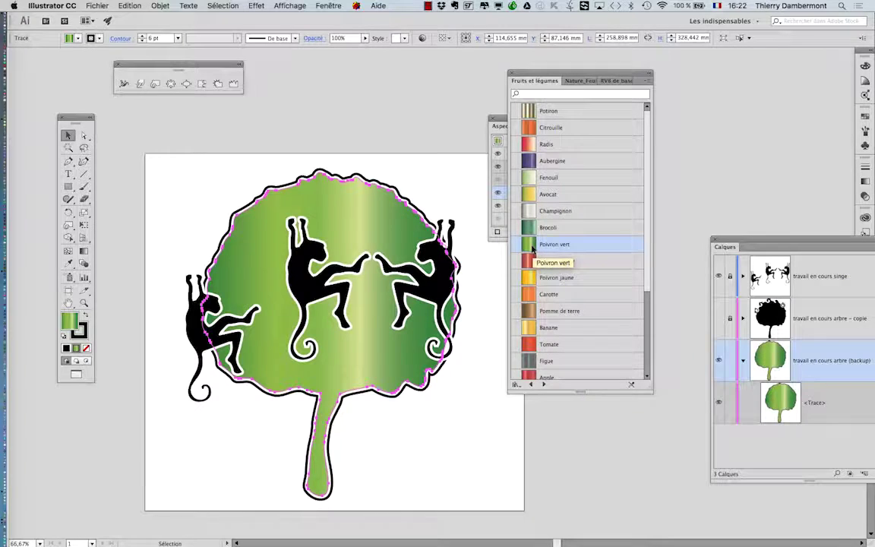
pyautogui.moveTo(555, 76); pyautogui.dragTo(723, 79)
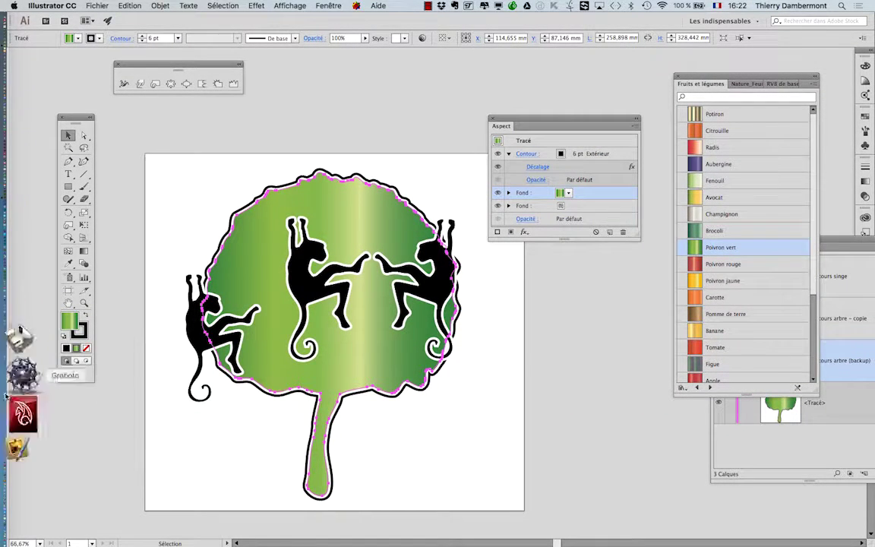
pyautogui.moveTo(22, 456)
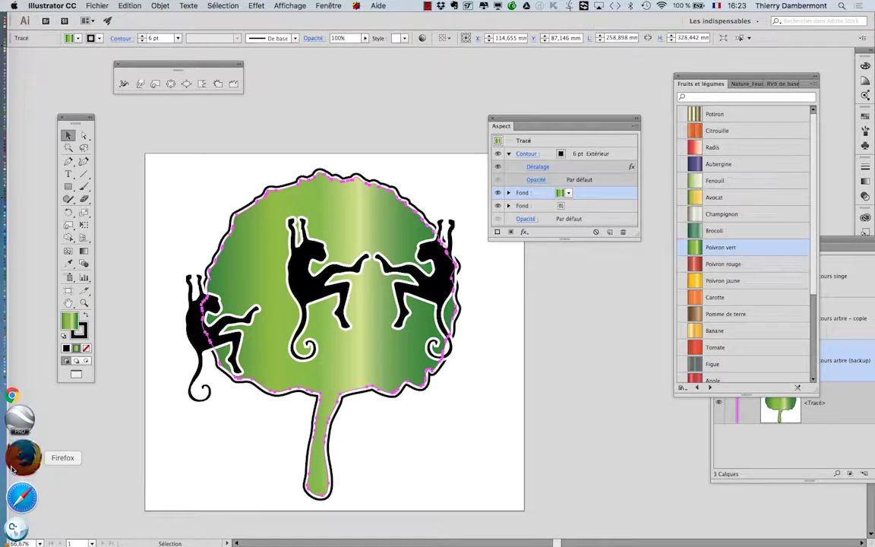
# Step: Hide all Illustrator panels with Tab, leaving only the artboard
pyautogui.press('Tab')
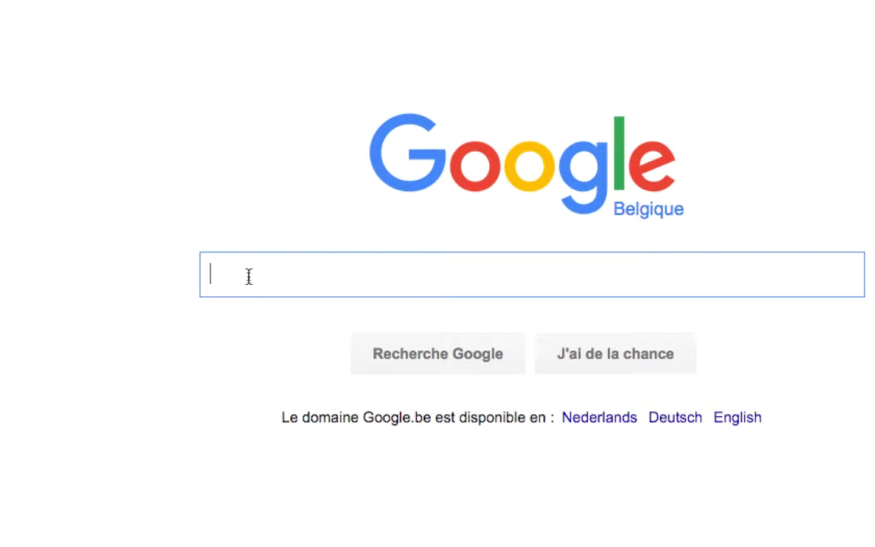
# Step: Search Google for 'illustrtaor gradient download'
pyautogui.write('il')
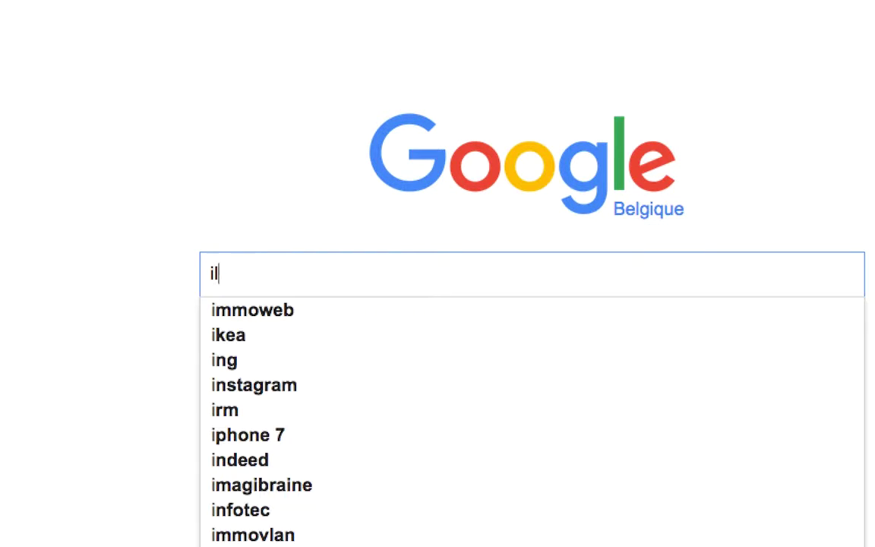
pyautogui.write('lustrtaor gr')
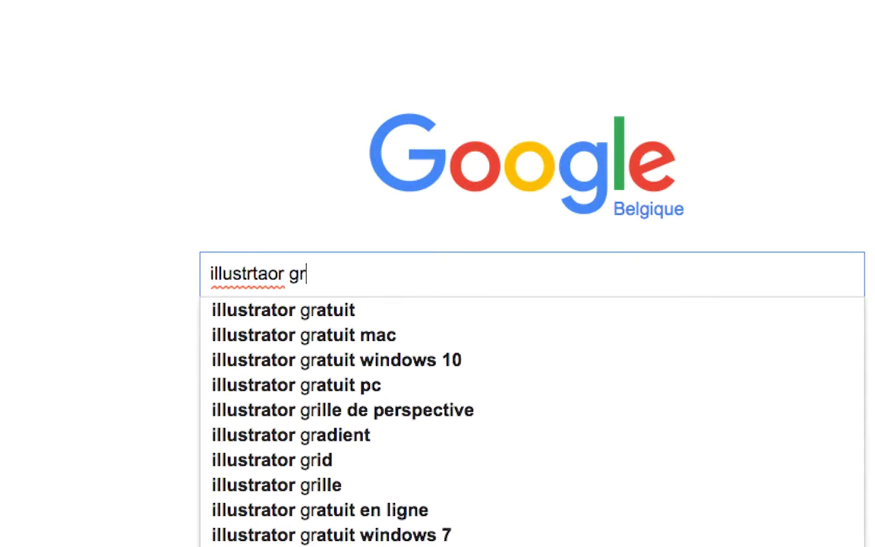
pyautogui.write('adient down')
pyautogui.write('loa')
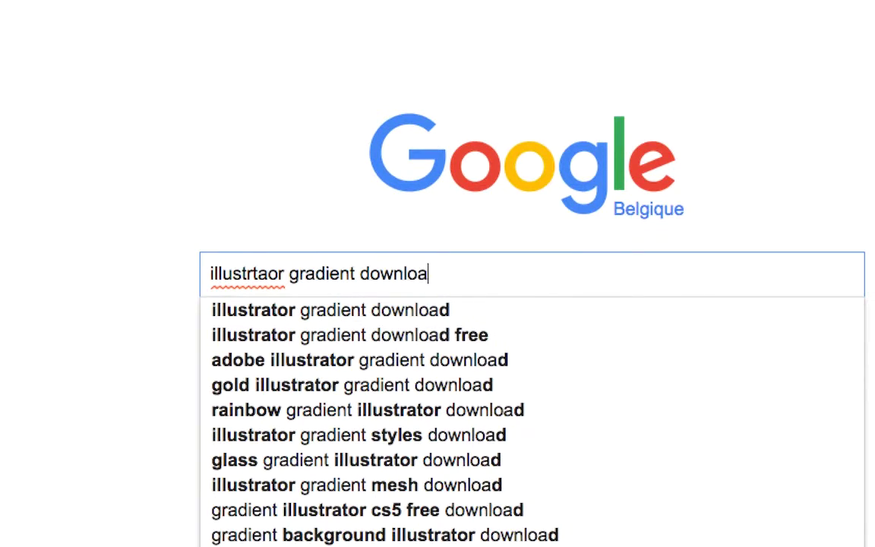
pyautogui.write('d')
pyautogui.press('Return')
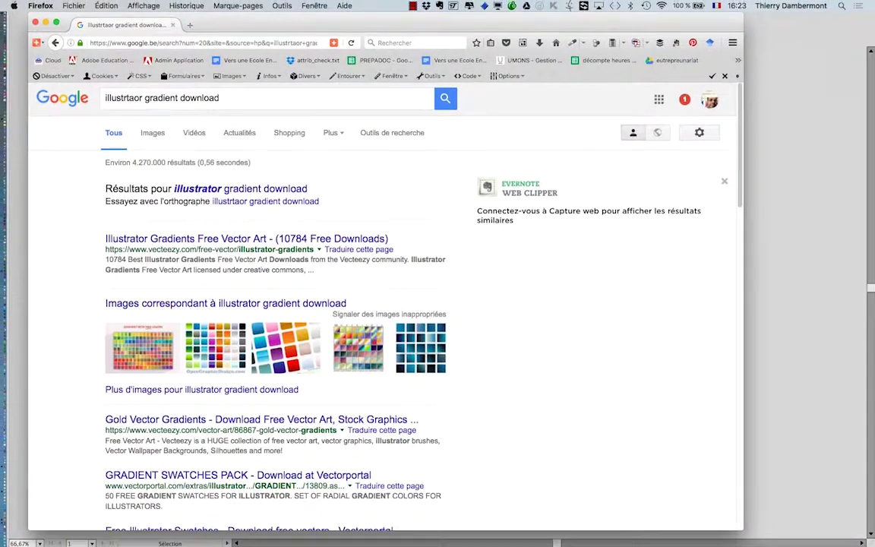
# Step: Search 'illustrator gradient download'; open GRADIENT SWATCHES PACK and Free Illustrator Swatches in new tabs
pyautogui.click(240, 189)
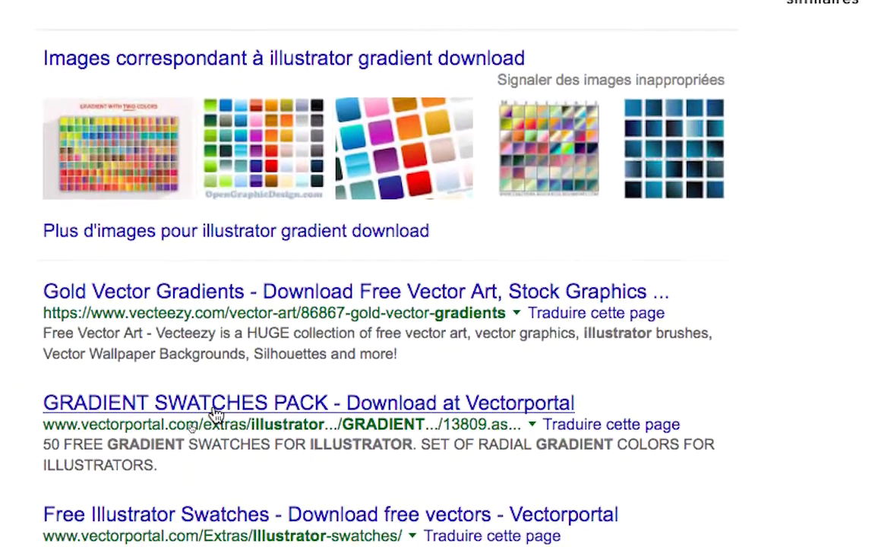
pyautogui.keyDown('super'); pyautogui.click(214, 416); pyautogui.keyUp('super')
pyautogui.scroll(-3, 198, 446)
pyautogui.keyDown('super'); pyautogui.click(209, 447); pyautogui.keyUp('super')
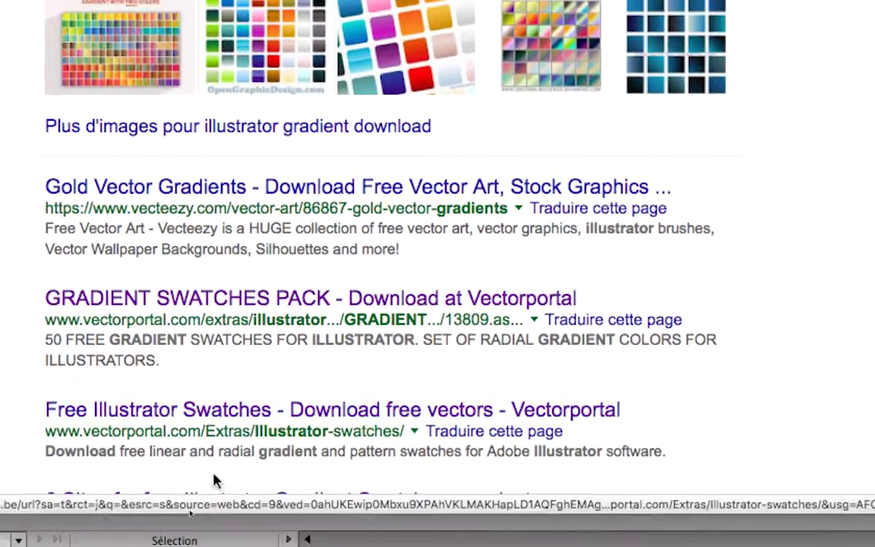
# Step: Open the projectwoman and Download Gradients results in tabs, then view GRADIENT SWATCHES PACK
pyautogui.scroll(-3, 212, 448)
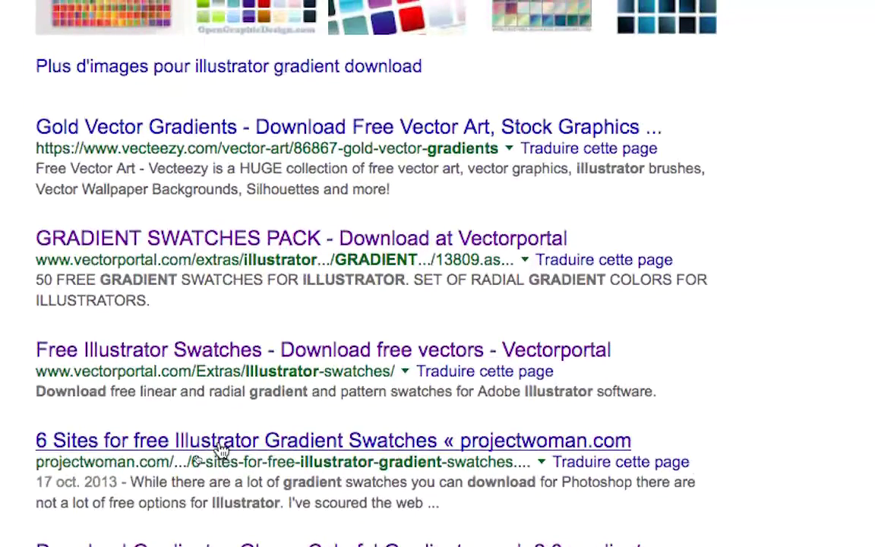
pyautogui.keyDown('super'); pyautogui.click(219, 451); pyautogui.keyUp('super')
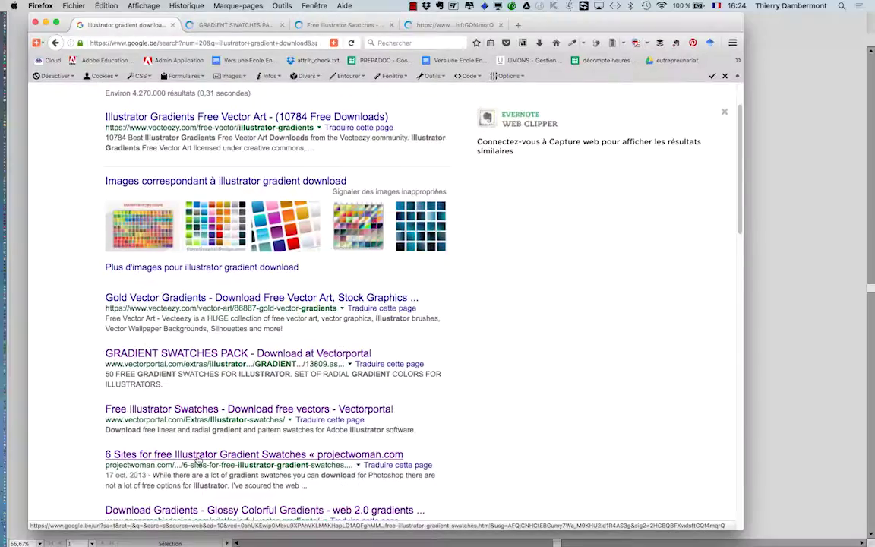
pyautogui.scroll(-3, 196, 459)
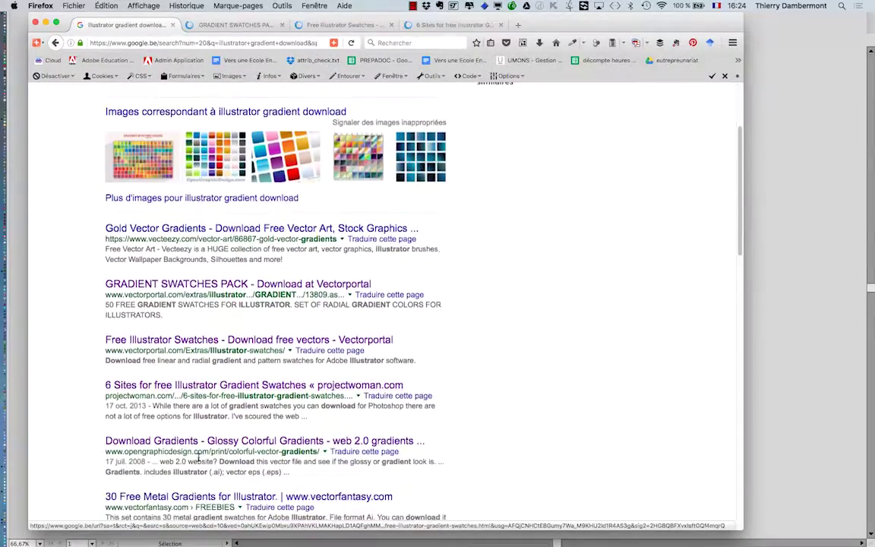
pyautogui.keyDown('super'); pyautogui.click(205, 433); pyautogui.keyUp('super')
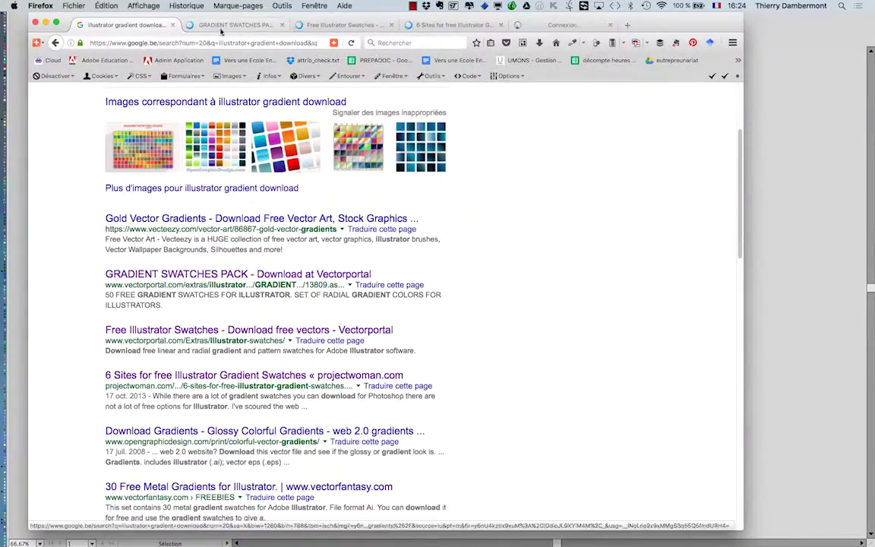
pyautogui.click(224, 26)
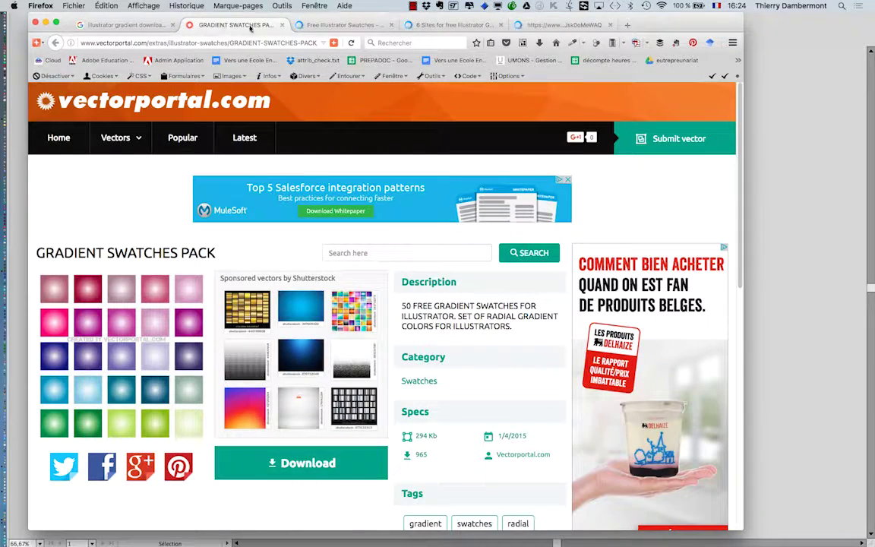
# Step: Look over the Vectorportal, 6 Sites article and opengraphicdesign gradient tabs
pyautogui.click(337, 25)
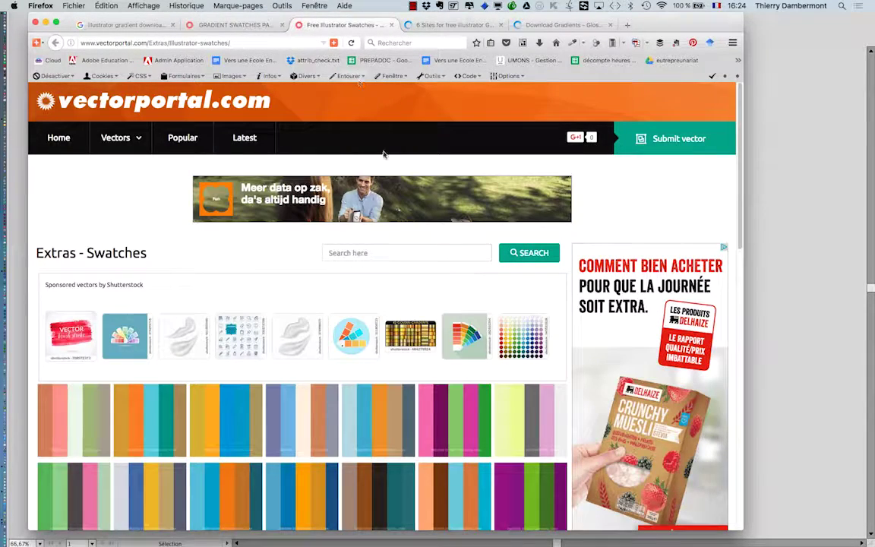
pyautogui.click(469, 26)
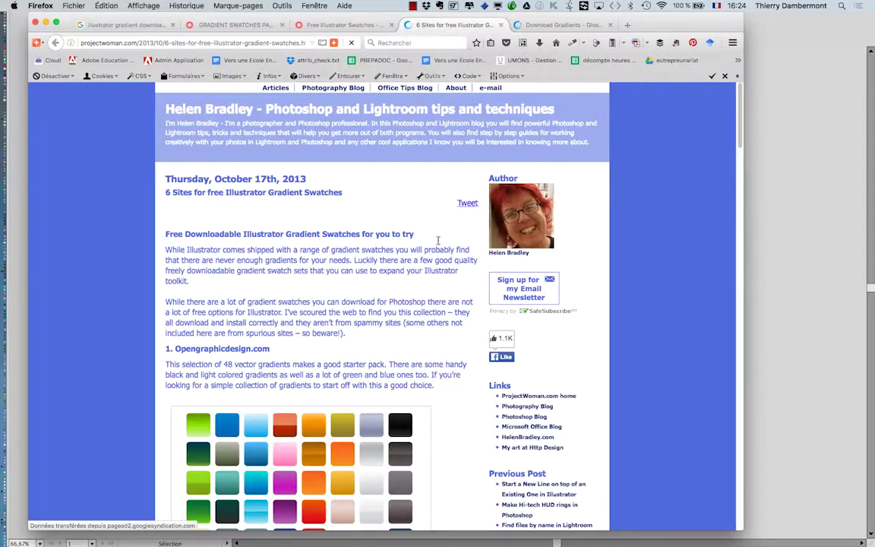
pyautogui.scroll(-4, 359, 363)
pyautogui.scroll(-3, 432, 262)
pyautogui.click(548, 27)
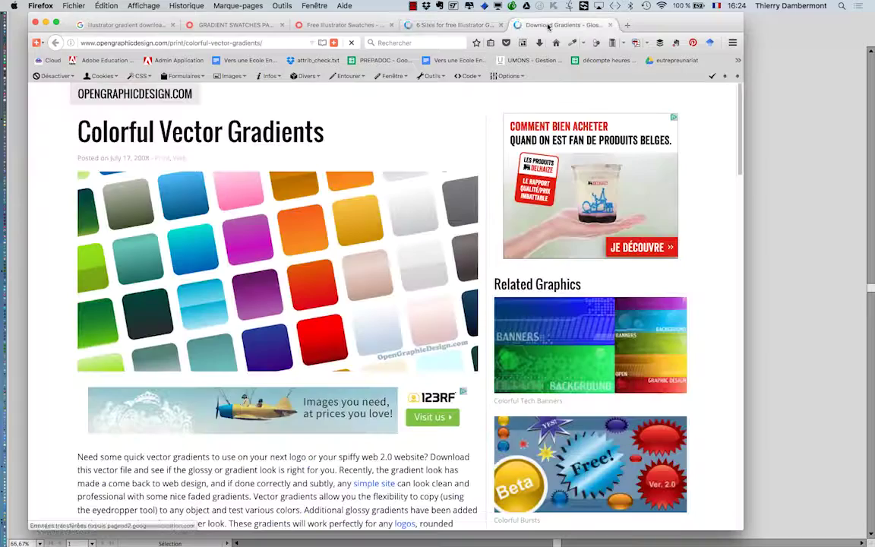
pyautogui.scroll(-2, 354, 282)
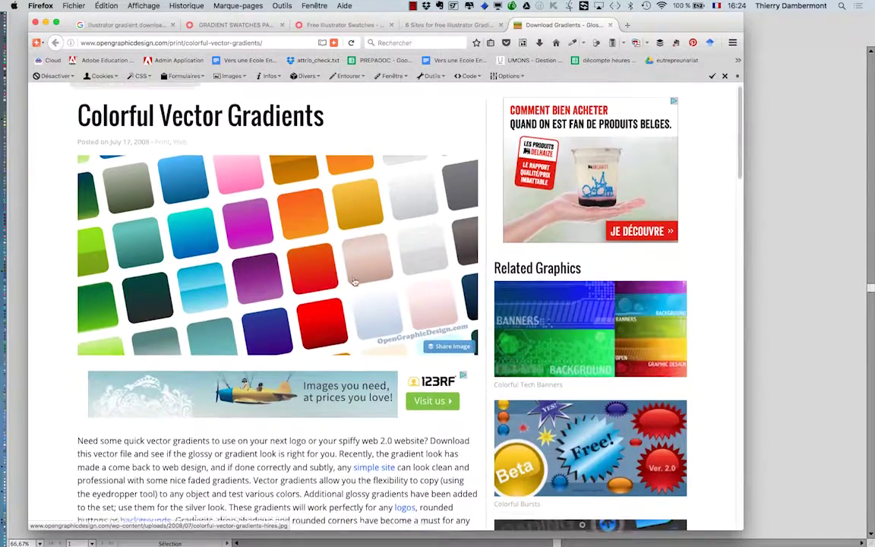
# Step: Back in the Google results, open the 30 Free Metal Gradients result in a new tab
pyautogui.click(124, 26)
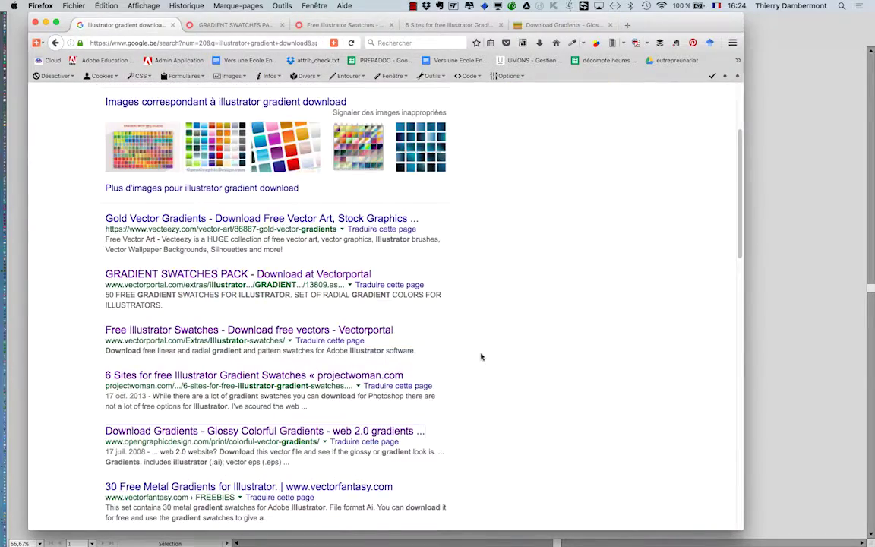
pyautogui.scroll(-3, 486, 356)
pyautogui.scroll(-6, 486, 357)
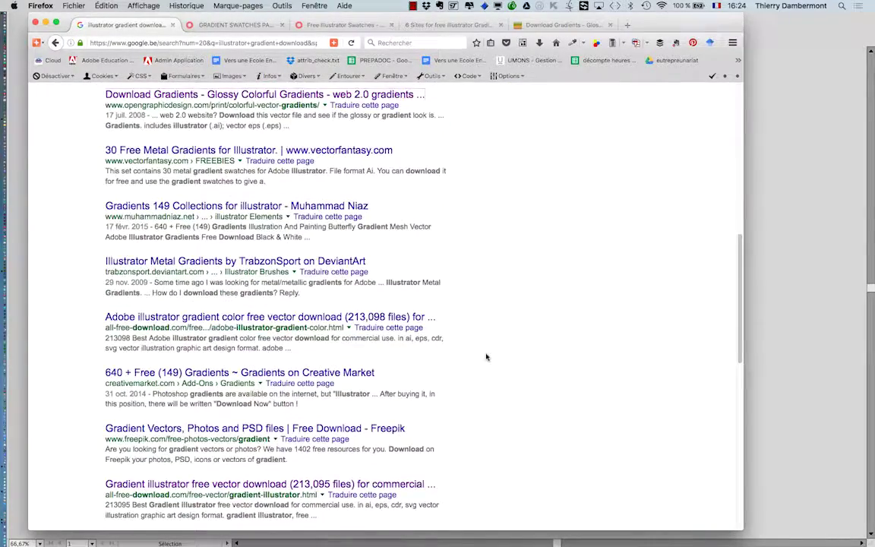
pyautogui.keyDown('super'); pyautogui.click(187, 152); pyautogui.keyUp('super')
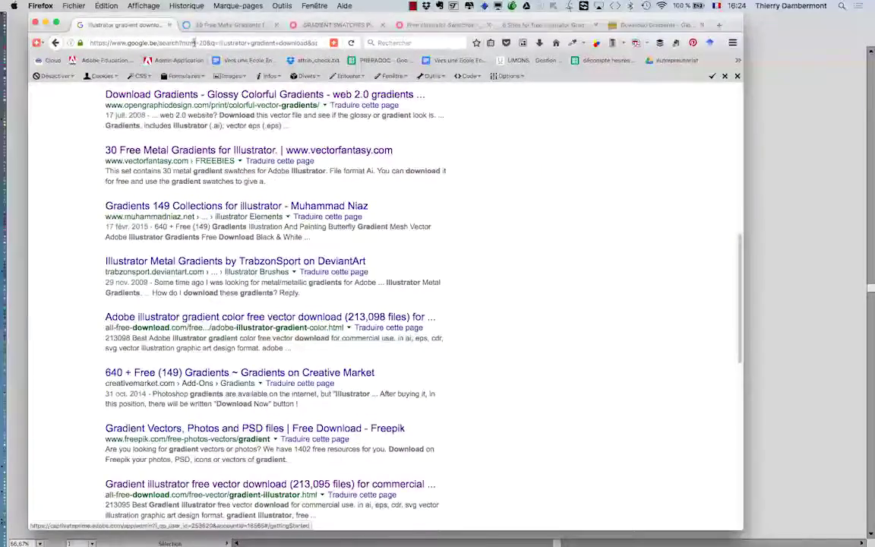
# Step: Scroll through the vectorfantasy metal gradients page, then return to the Google results
pyautogui.click(208, 28)
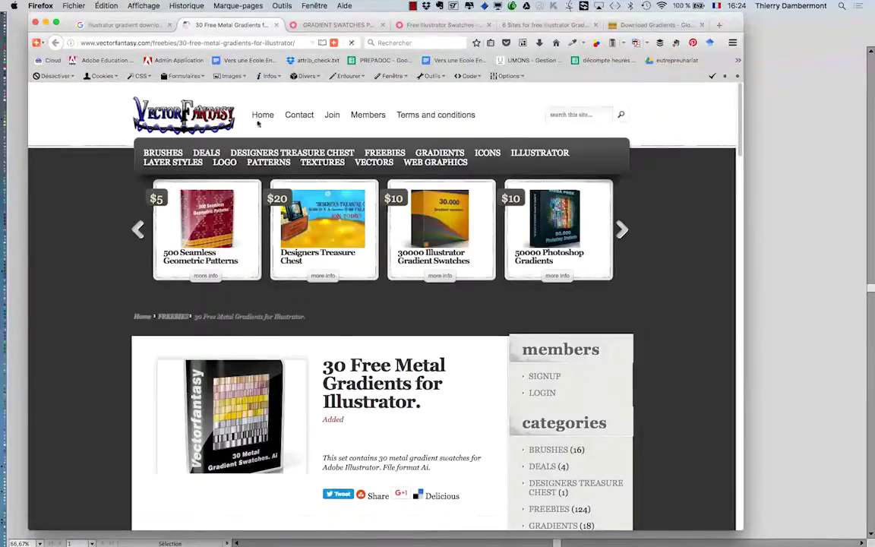
pyautogui.scroll(-2, 442, 328)
pyautogui.scroll(-5, 441, 328)
pyautogui.scroll(-2, 441, 330)
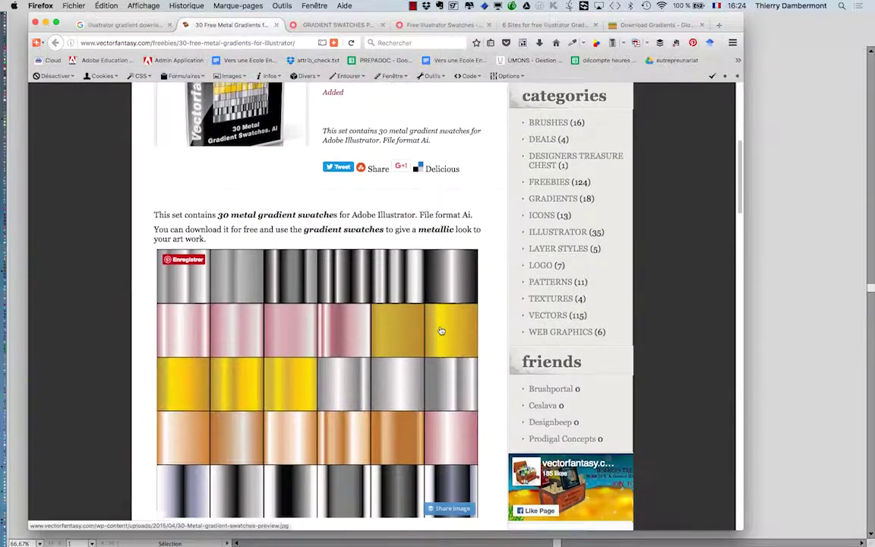
pyautogui.scroll(-2, 441, 330)
pyautogui.scroll(-2, 442, 330)
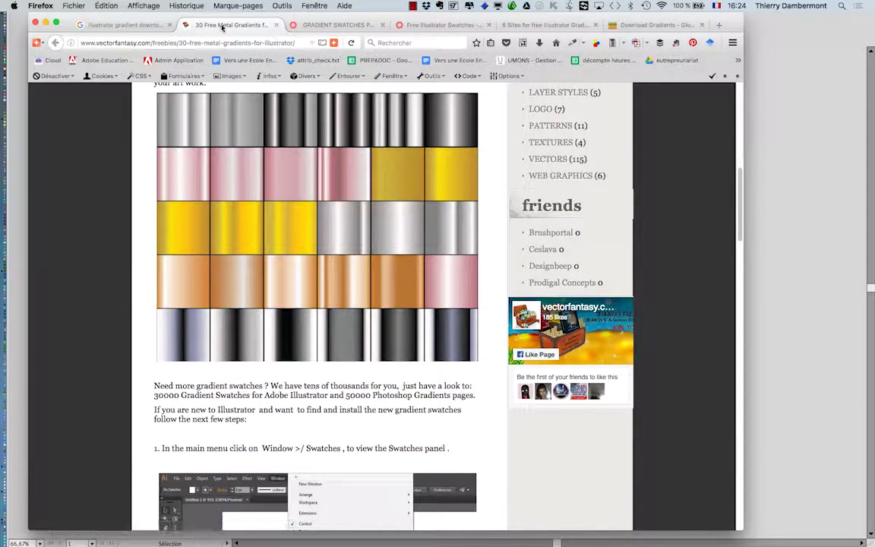
pyautogui.click(118, 26)
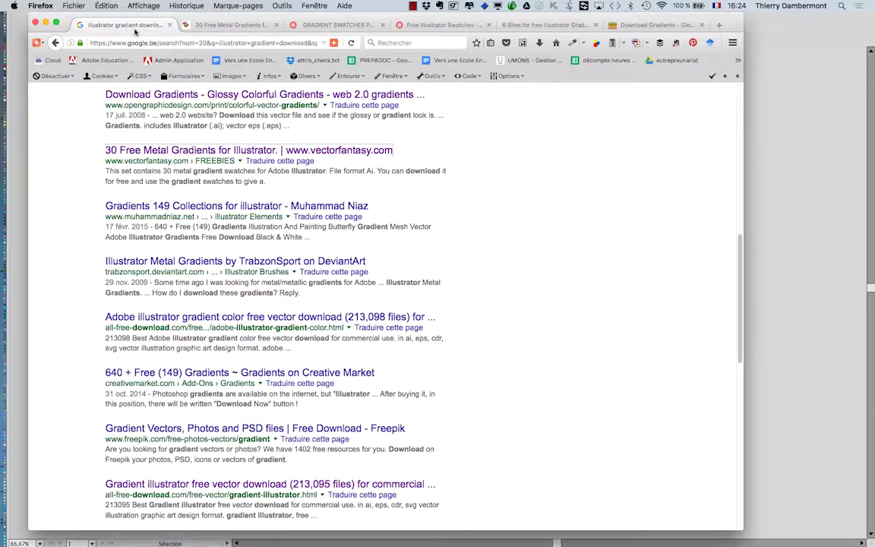
# Step: Close every tab except the Google results, confirming the closure of the other five
pyautogui.rightClick(135, 31)
pyautogui.click(167, 105)
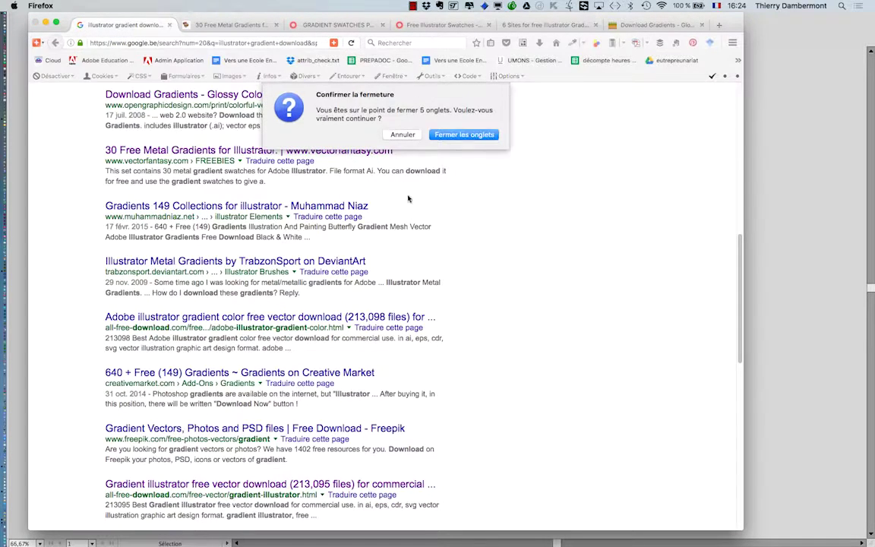
pyautogui.click(465, 135)
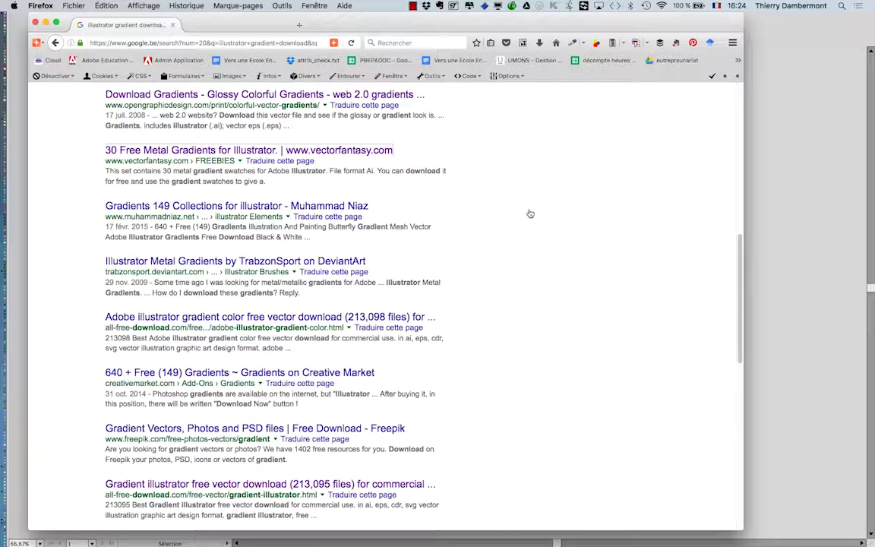
# Step: Change the query to 'illustrator pattern download' and run it
pyautogui.scroll(2, 518, 212)
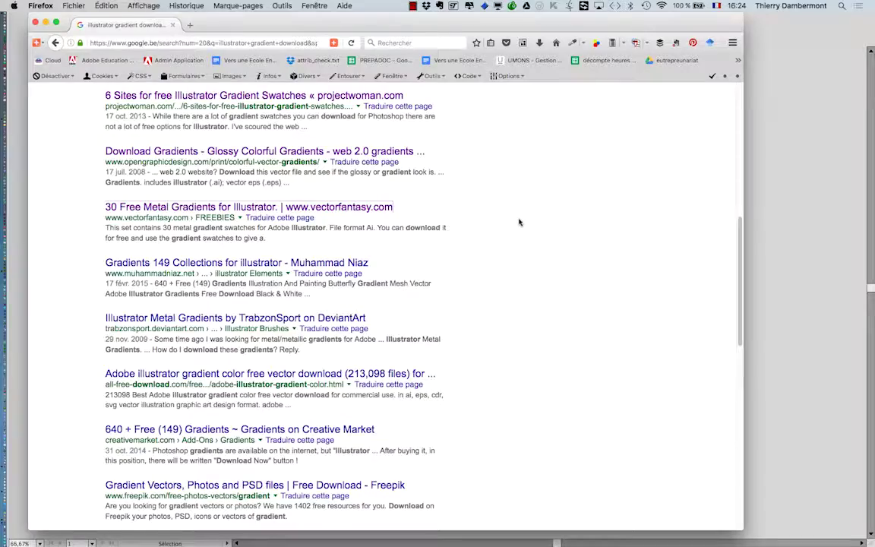
pyautogui.scroll(10, 519, 222)
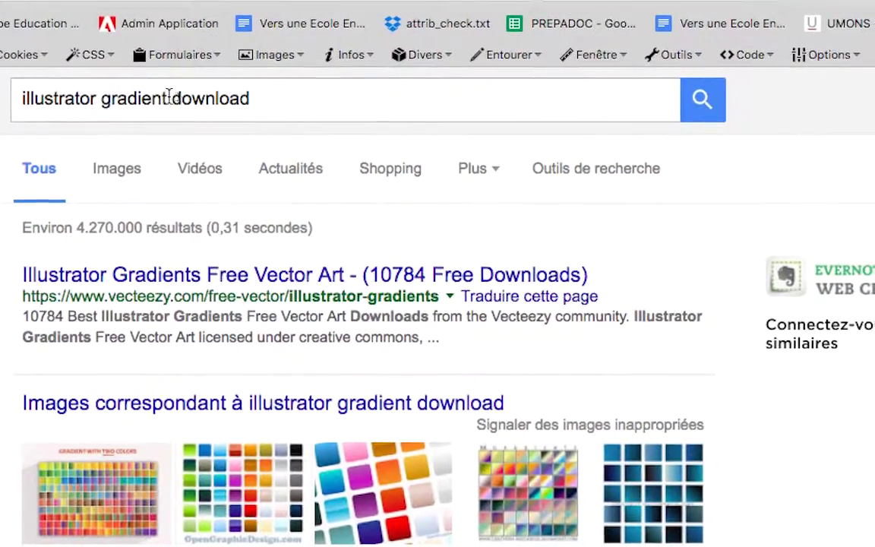
pyautogui.moveTo(168, 97); pyautogui.dragTo(100, 98)
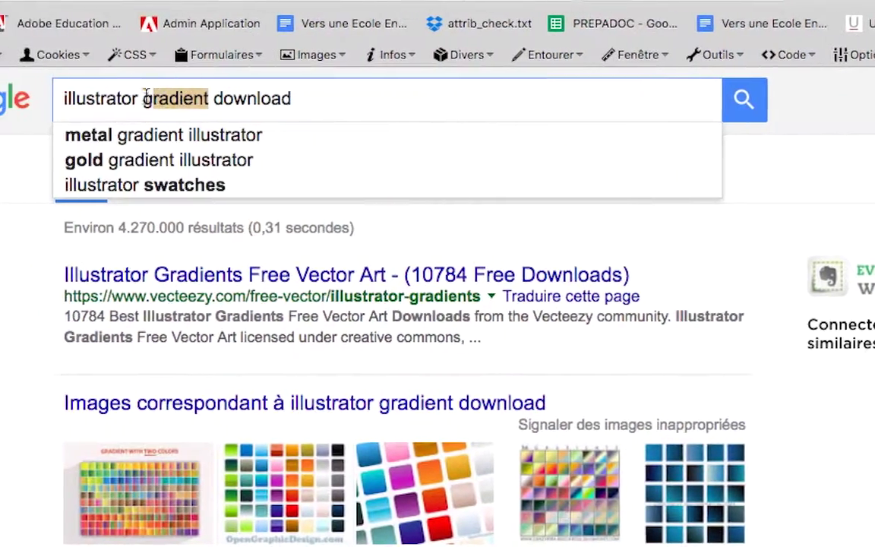
pyautogui.write('patte')
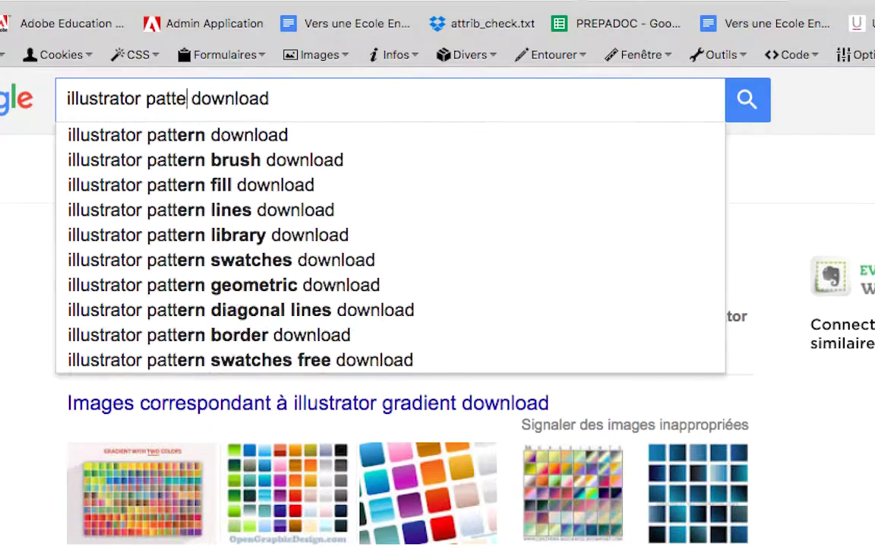
pyautogui.write('rn')
pyautogui.press('Return')
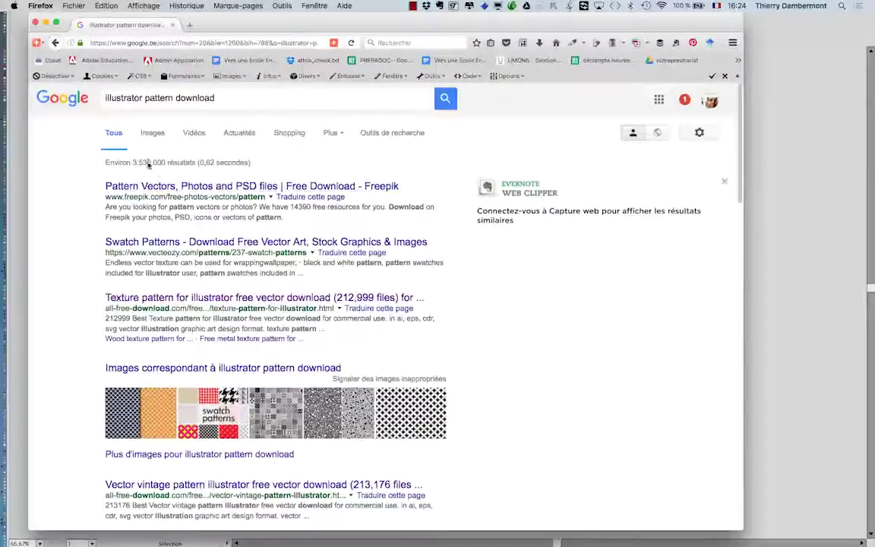
# Step: Open the Vectorportal seamless patterns and vector vintage pattern results in background tabs, then view Vectorportal's page
pyautogui.scroll(-1, 377, 304)
pyautogui.scroll(-3, 372, 316)
pyautogui.scroll(-3, 319, 326)
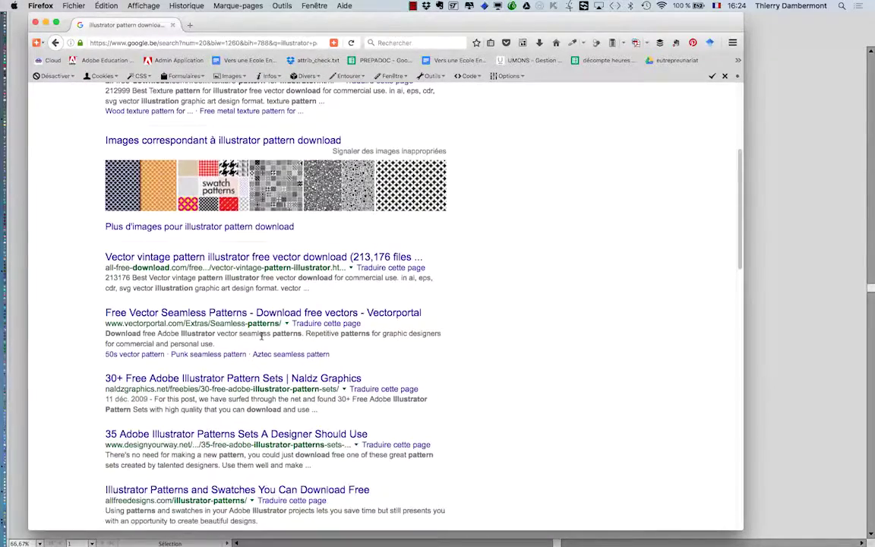
pyautogui.keyDown('super'); pyautogui.click(203, 317); pyautogui.keyUp('super')
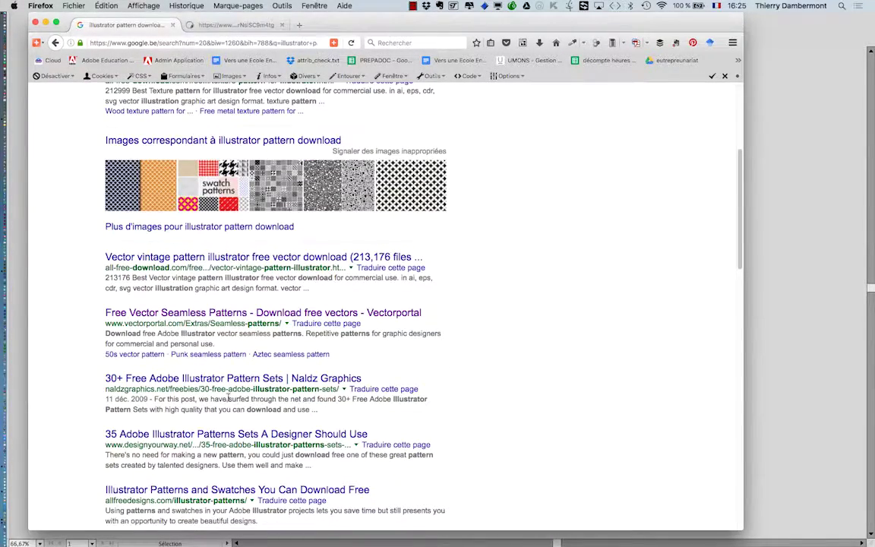
pyautogui.keyDown('super'); pyautogui.click(213, 256); pyautogui.keyUp('super')
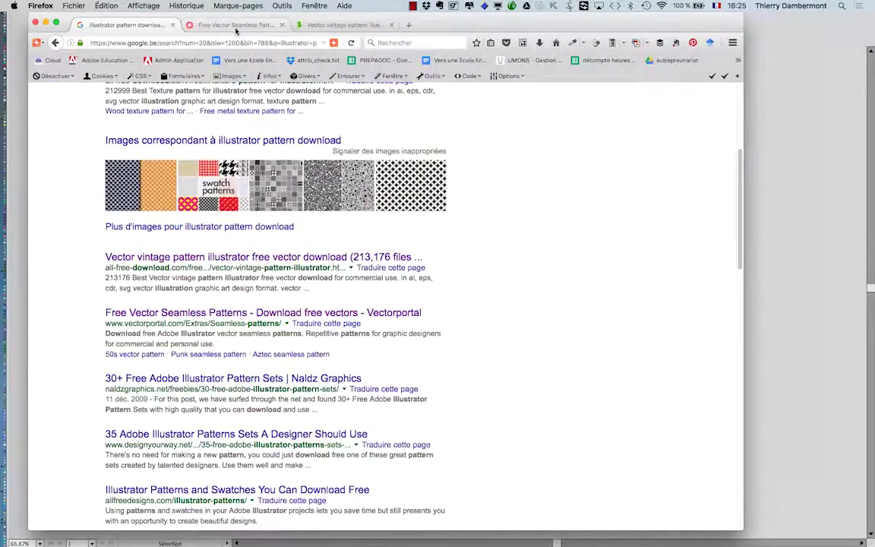
pyautogui.click(236, 28)
# Step: Scroll through the Vectorportal vintage pattern download page
pyautogui.scroll(-1, 295, 306)
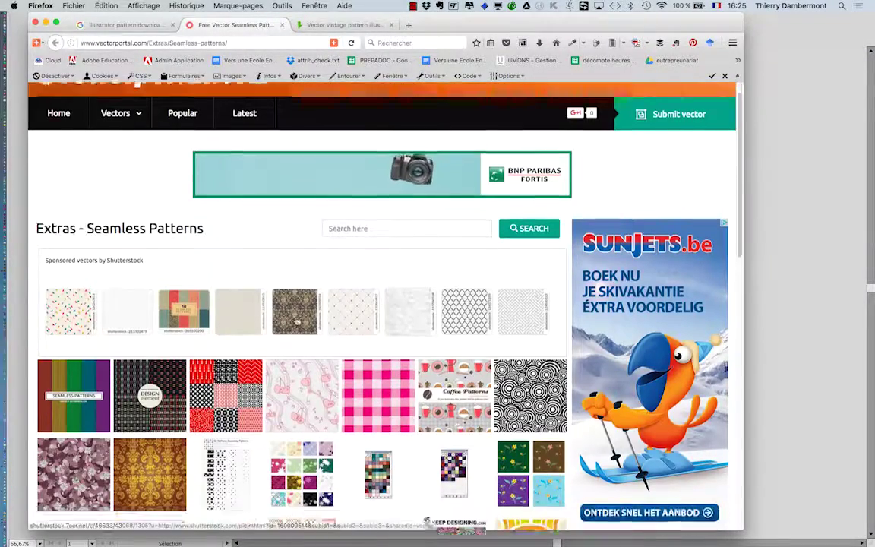
pyautogui.scroll(-2, 294, 312)
pyautogui.scroll(-3, 296, 319)
pyautogui.scroll(-2, 296, 321)
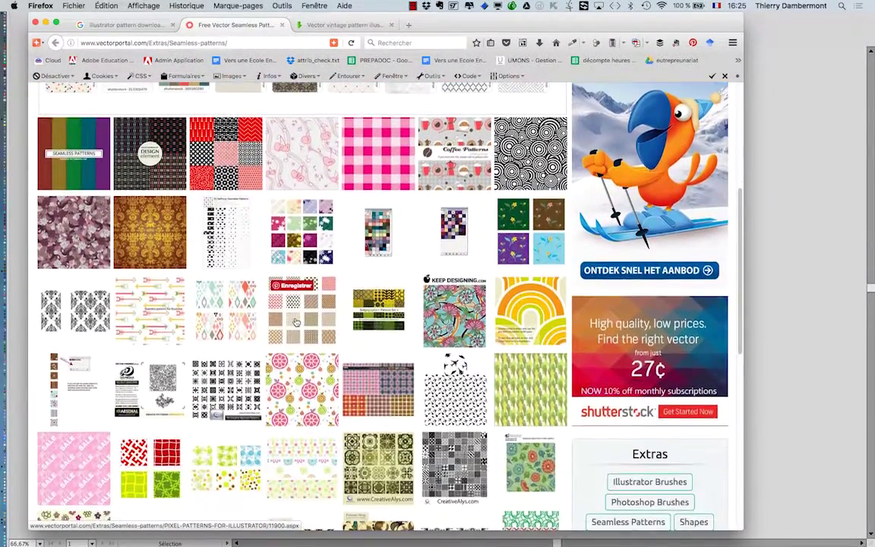
pyautogui.scroll(-1, 295, 323)
pyautogui.scroll(-1, 294, 325)
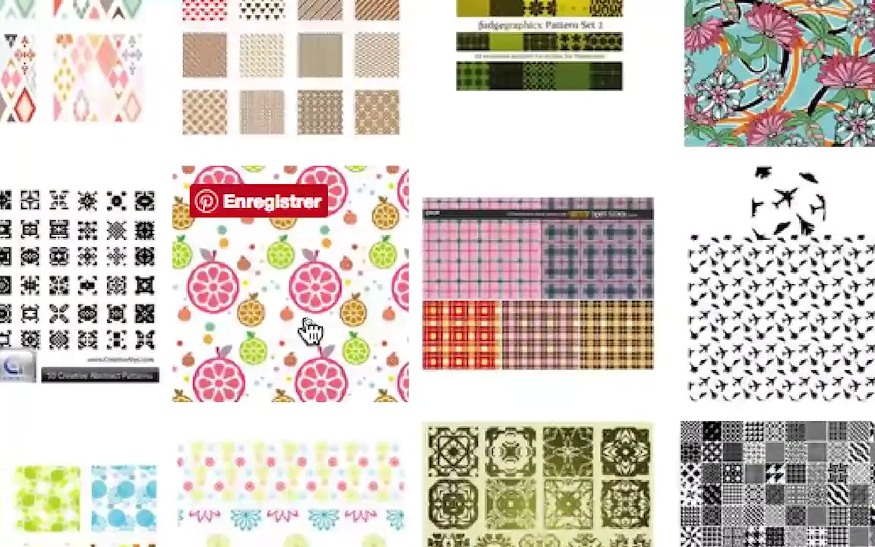
pyautogui.scroll(-1, 318, 325)
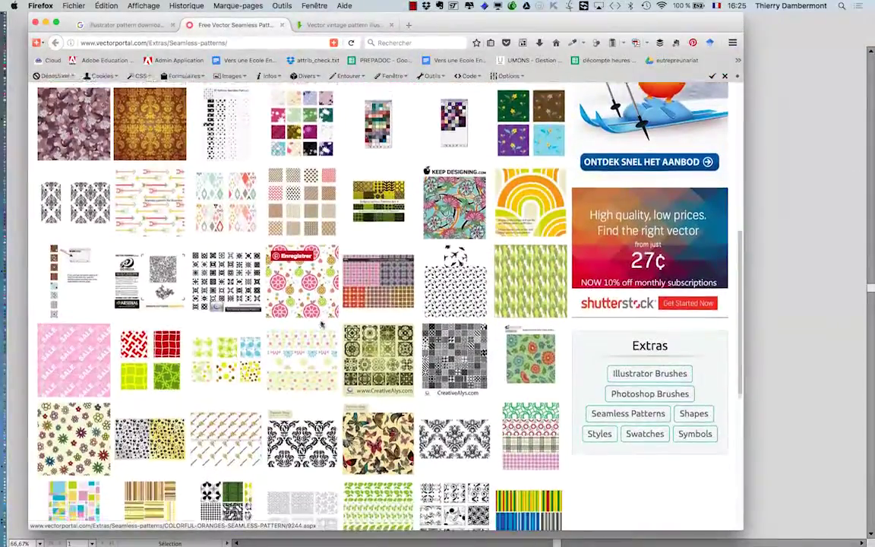
pyautogui.scroll(-1, 322, 323)
pyautogui.scroll(-4, 329, 322)
pyautogui.scroll(-1, 334, 320)
pyautogui.click(349, 322)
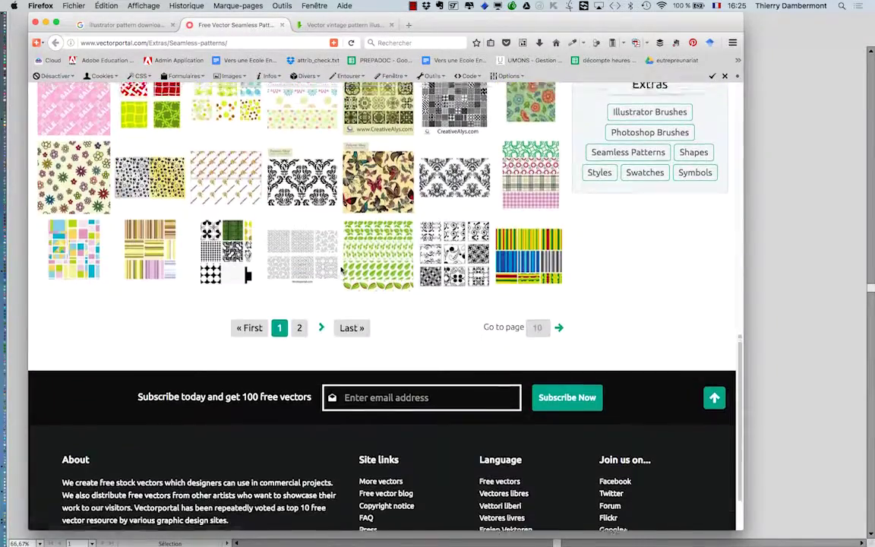
# Step: Check the vintage pattern results, then return to the Google illustrator pattern download results
pyautogui.click(339, 25)
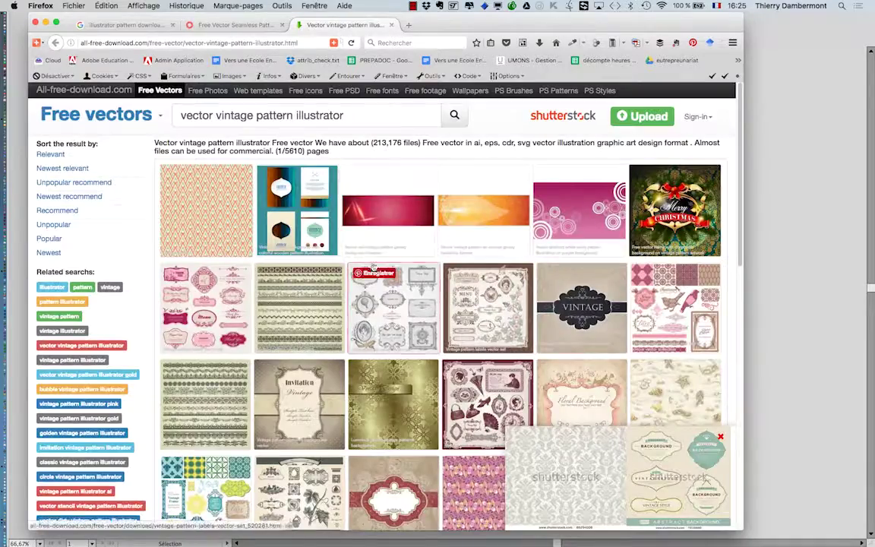
pyautogui.scroll(-3, 374, 267)
pyautogui.scroll(-5, 373, 267)
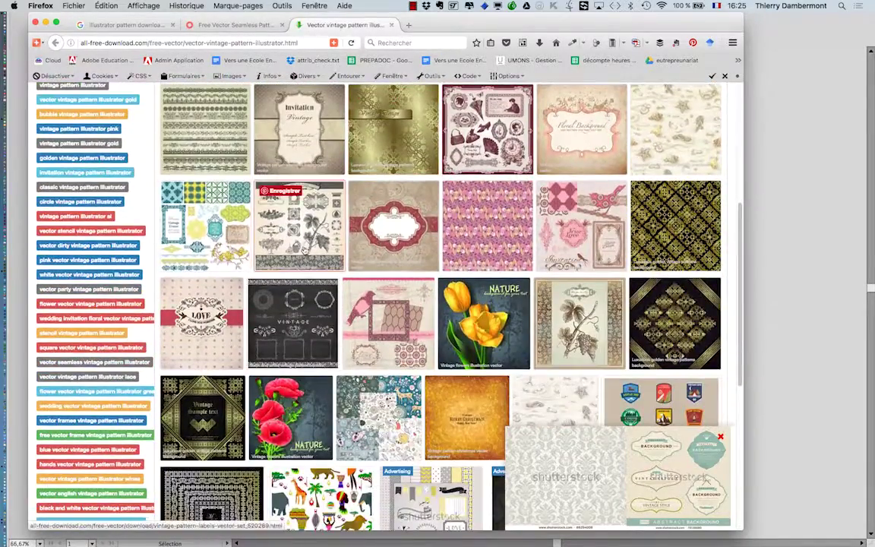
pyautogui.scroll(-2, 228, 144)
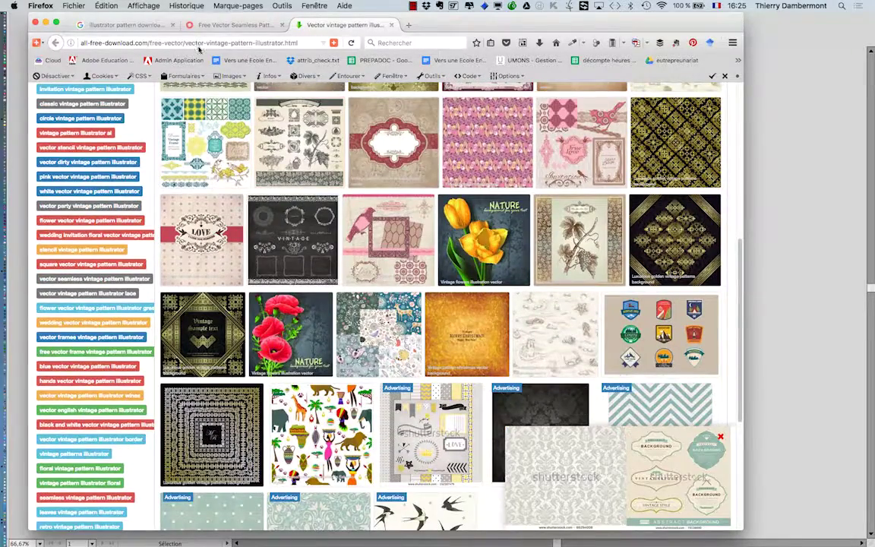
pyautogui.click(129, 25)
pyautogui.scroll(-1, 454, 291)
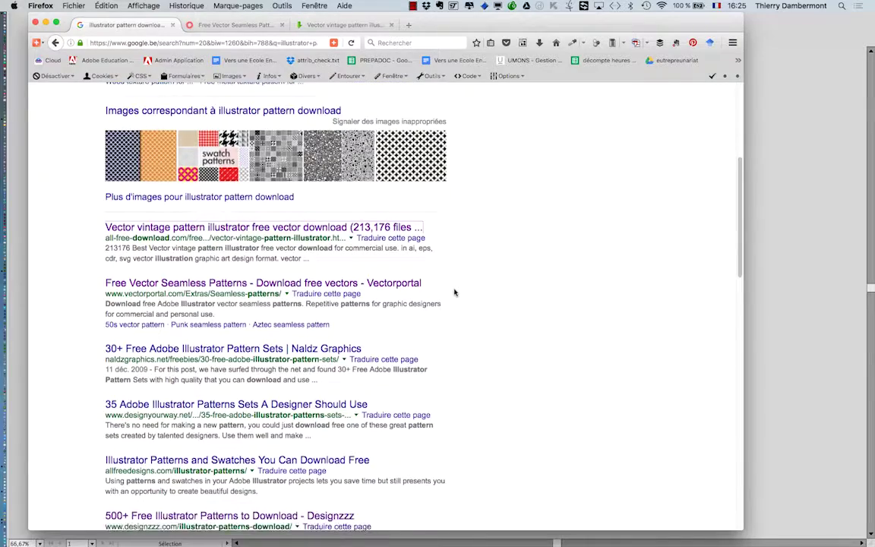
pyautogui.scroll(-1, 453, 292)
# Step: Browse the Naldz Graphics 30+ Free Adobe Illustrator Pattern Sets article
pyautogui.click(219, 28)
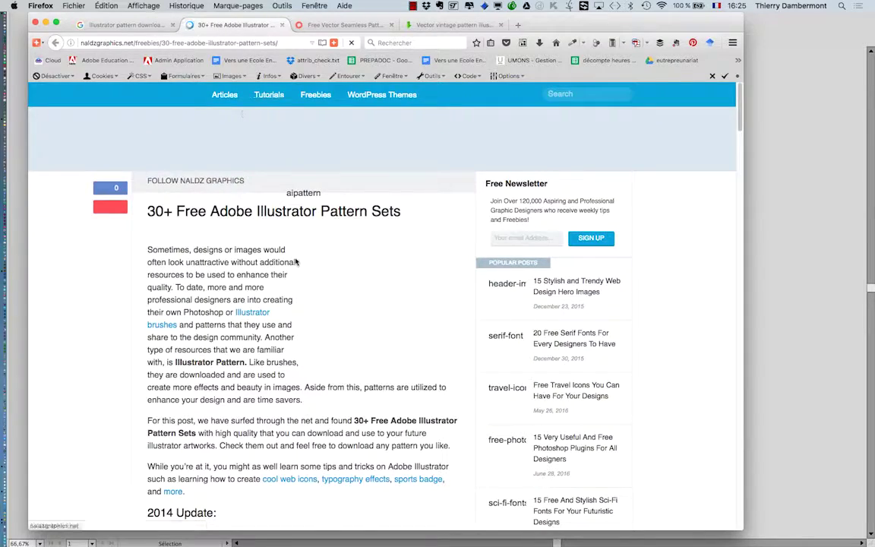
pyautogui.scroll(-2, 297, 270)
pyautogui.scroll(-2, 298, 271)
pyautogui.scroll(-1, 297, 270)
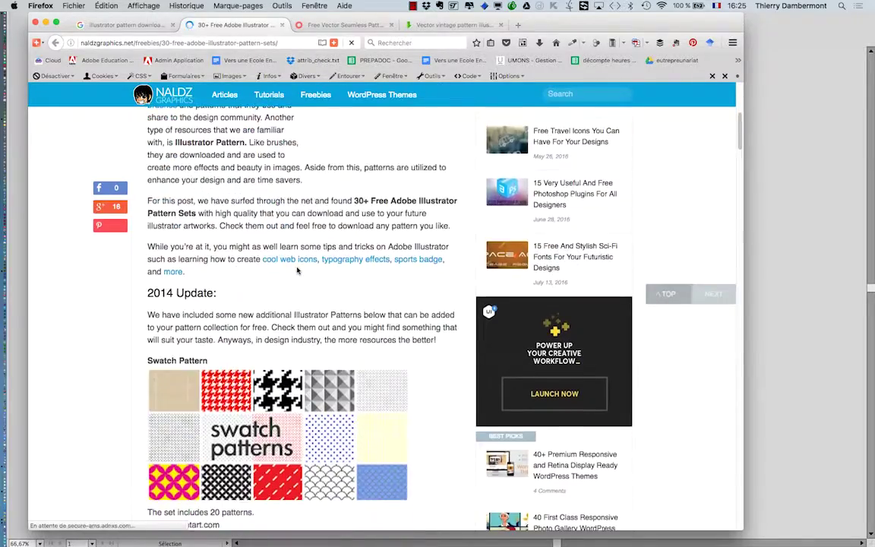
pyautogui.scroll(-2, 297, 270)
pyautogui.scroll(-3, 298, 271)
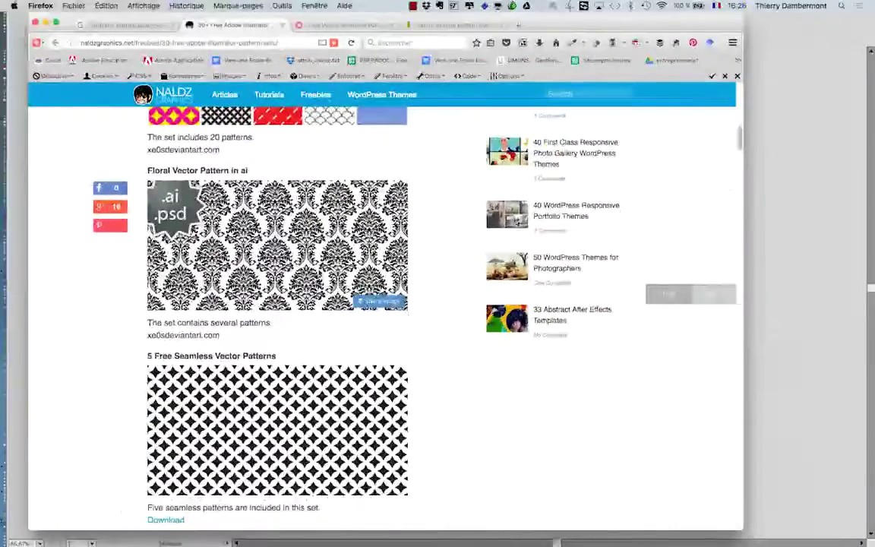
pyautogui.scroll(-1, 323, 276)
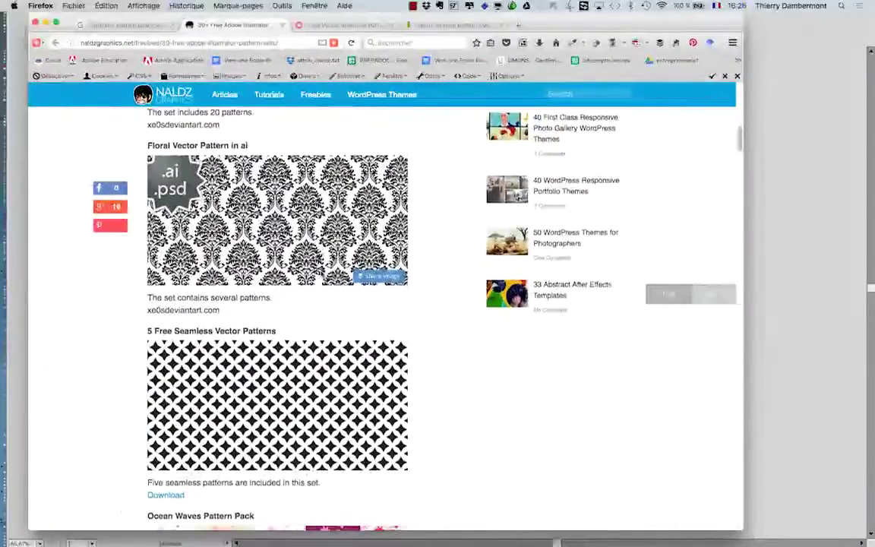
pyautogui.scroll(-1, 323, 275)
pyautogui.scroll(-1, 323, 276)
pyautogui.scroll(-3, 323, 276)
pyautogui.scroll(-1, 322, 276)
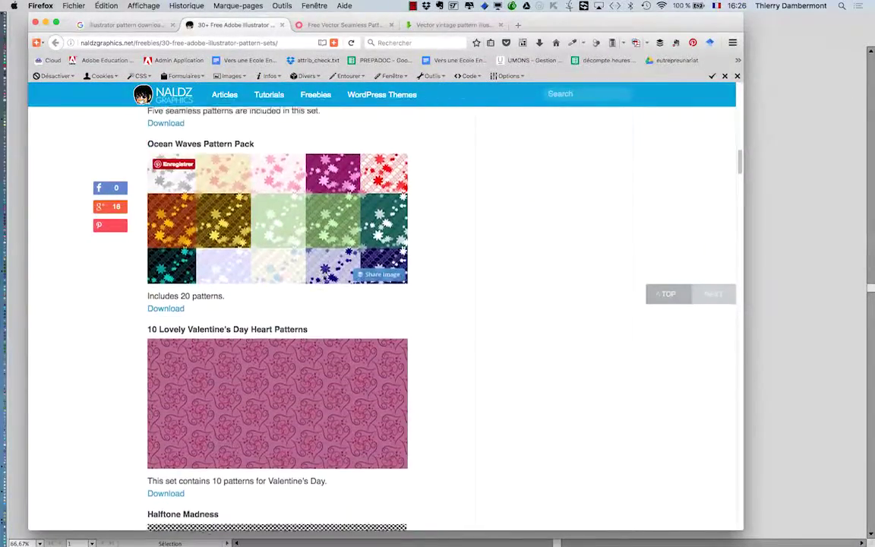
pyautogui.scroll(-1, 323, 275)
pyautogui.scroll(-1, 323, 277)
pyautogui.scroll(-1, 323, 281)
pyautogui.scroll(-2, 324, 282)
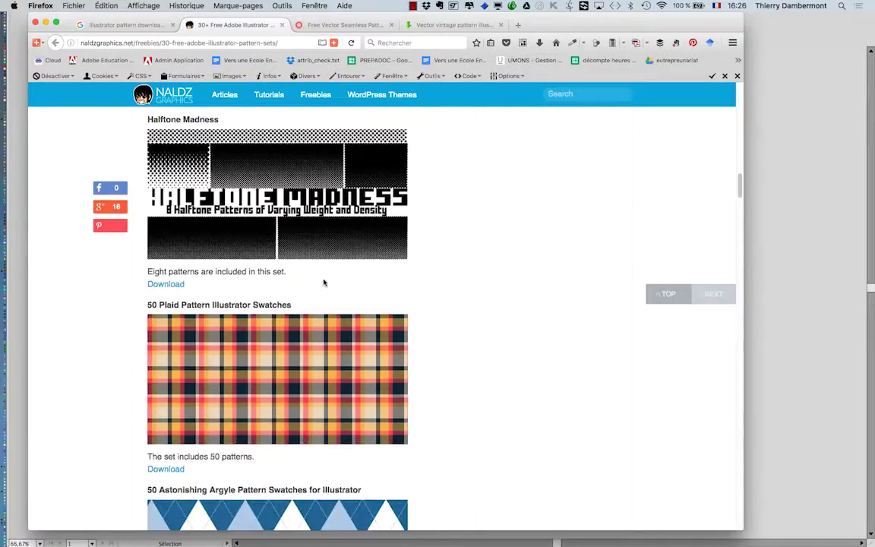
pyautogui.scroll(8, 324, 282)
pyautogui.scroll(15, 323, 281)
pyautogui.scroll(5, 323, 275)
pyautogui.scroll(1, 334, 303)
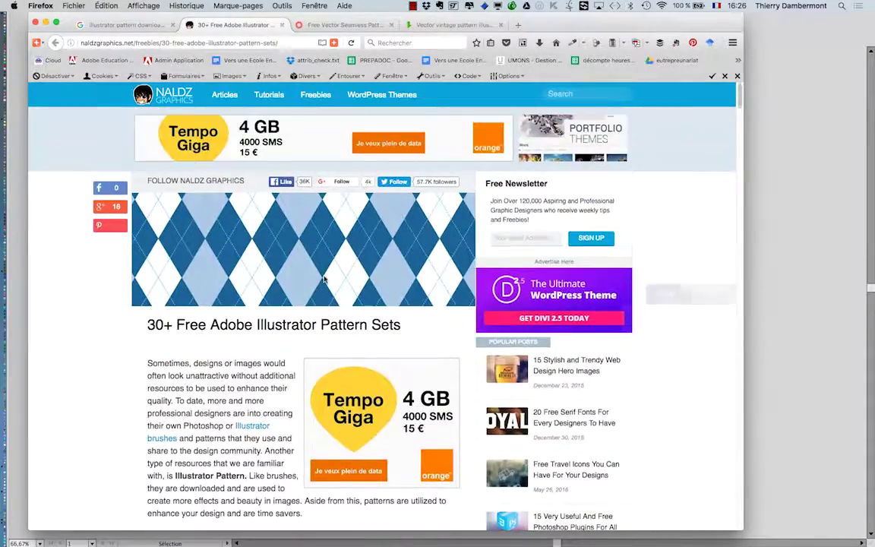
pyautogui.scroll(-3, 347, 337)
pyautogui.scroll(-3, 350, 342)
pyautogui.scroll(-4, 350, 344)
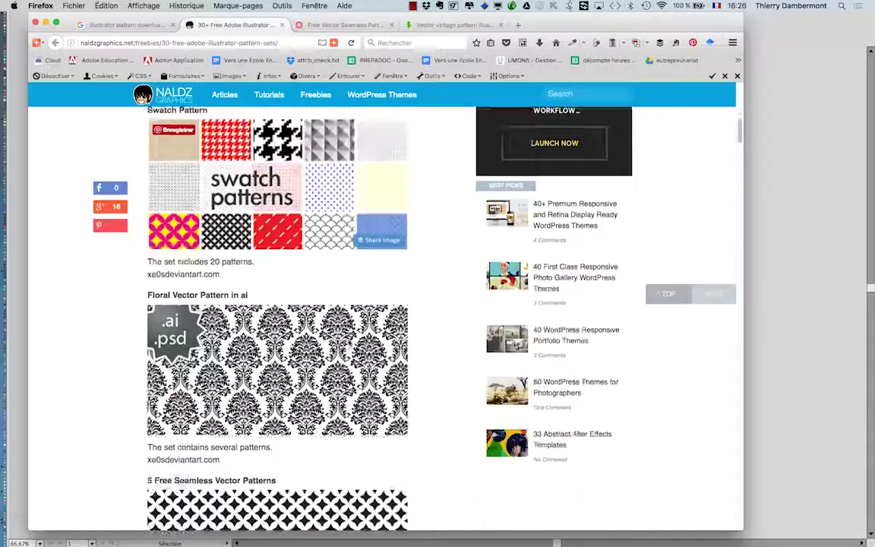
pyautogui.scroll(-3, 349, 343)
pyautogui.scroll(1, 350, 343)
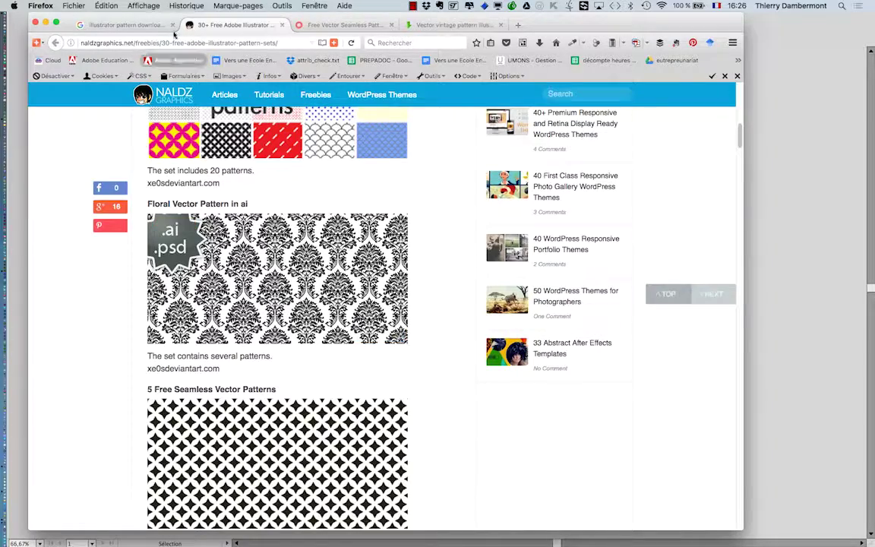
# Step: Back in the Google results, open the 450+ Adobe Illustrator Patterns article
pyautogui.click(125, 25)
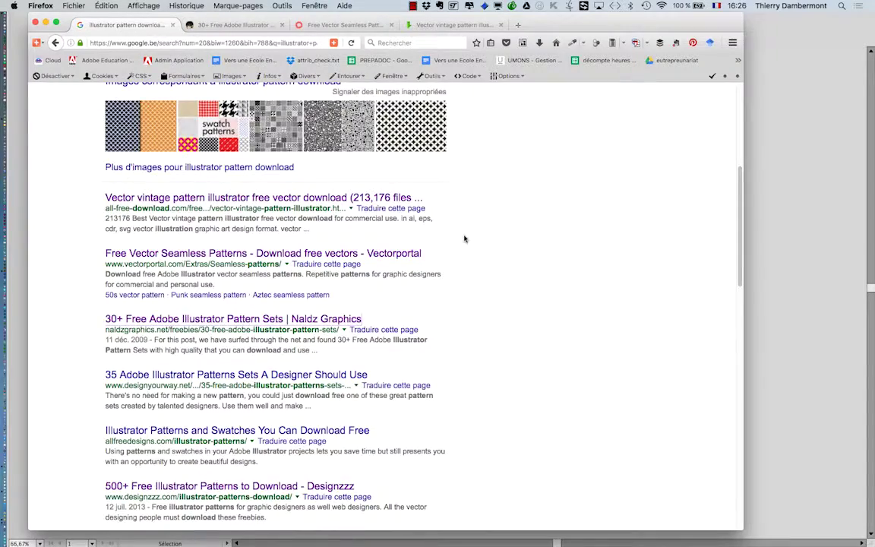
pyautogui.scroll(-2, 465, 239)
pyautogui.scroll(-8, 465, 238)
pyautogui.scroll(-2, 464, 238)
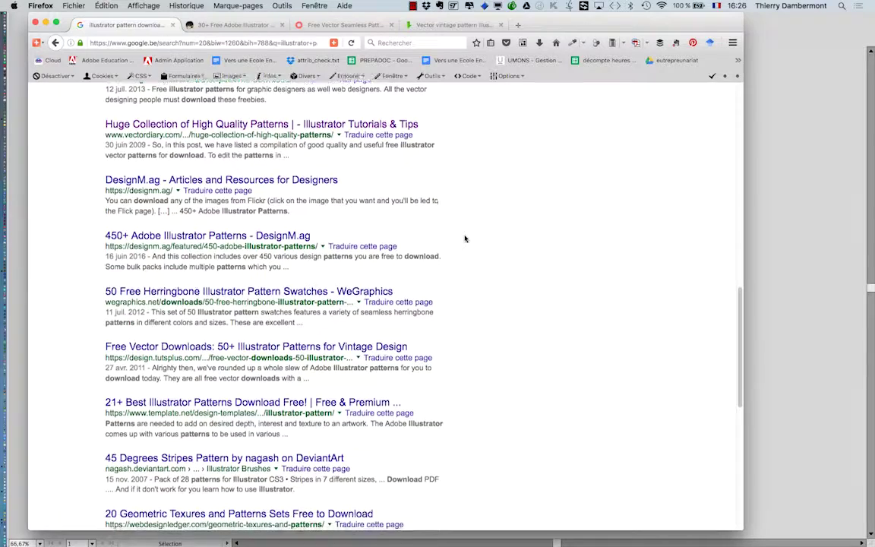
pyautogui.scroll(-1, 425, 232)
pyautogui.keyDown('super'); pyautogui.click(180, 207); pyautogui.keyUp('super')
# Step: Browse the pattern packs in DesignM.ag's 450+ Adobe Illustrator Patterns article
pyautogui.click(222, 25)
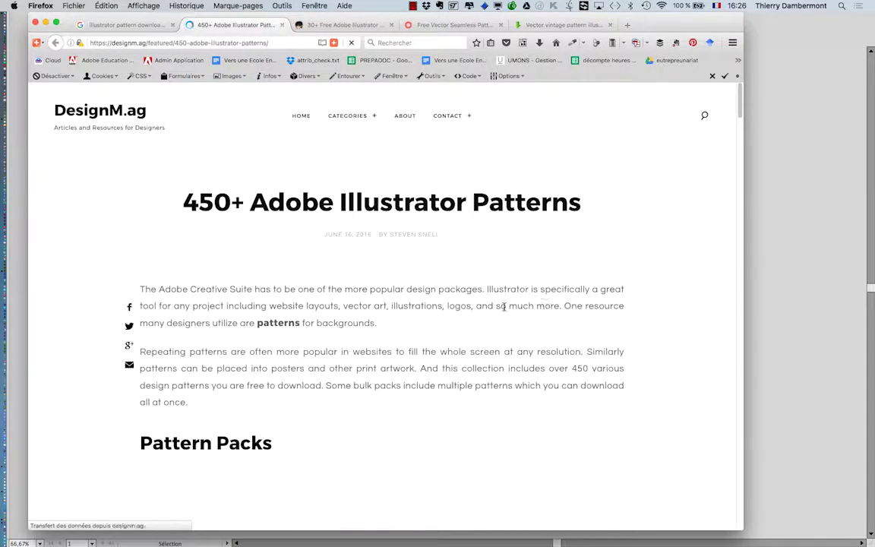
pyautogui.scroll(-1, 469, 308)
pyautogui.scroll(-5, 469, 310)
pyautogui.scroll(-2, 470, 312)
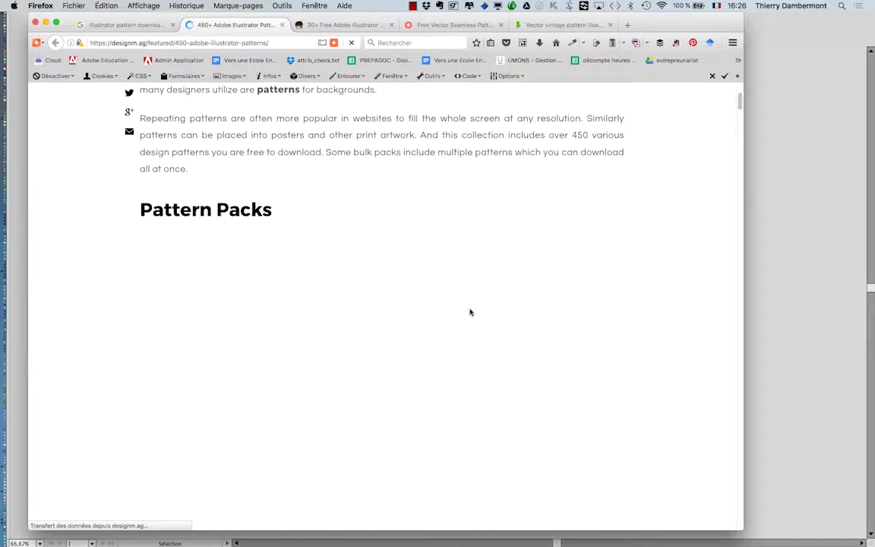
pyautogui.scroll(-2, 470, 312)
pyautogui.scroll(-1, 470, 312)
pyautogui.scroll(-1, 470, 312)
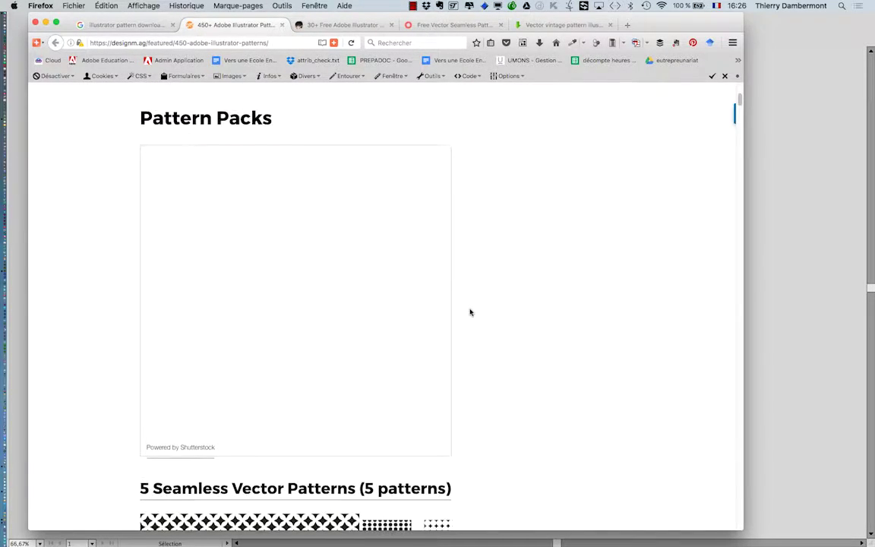
pyautogui.scroll(-1, 470, 312)
pyautogui.scroll(-1, 470, 312)
pyautogui.scroll(-4, 470, 312)
pyautogui.scroll(-2, 470, 312)
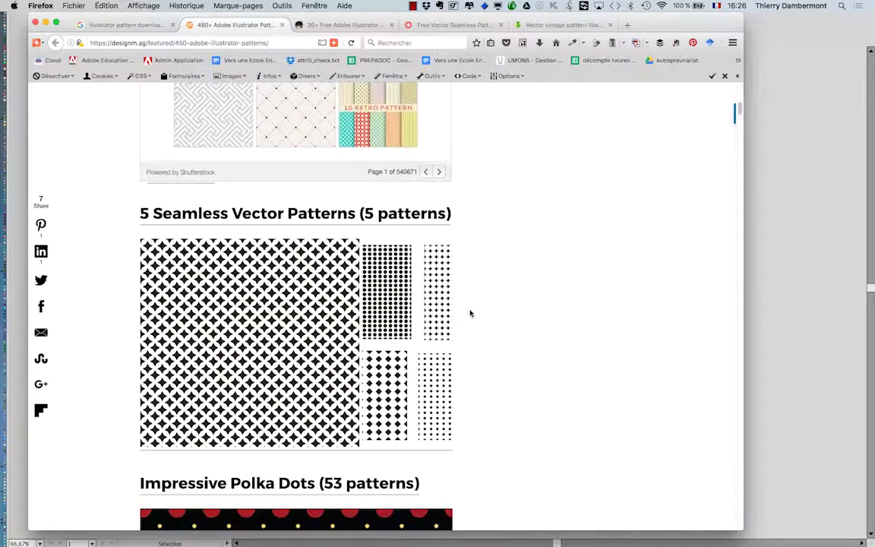
pyautogui.scroll(-4, 470, 313)
pyautogui.scroll(-2, 470, 314)
pyautogui.scroll(-4, 470, 314)
pyautogui.scroll(-2, 470, 314)
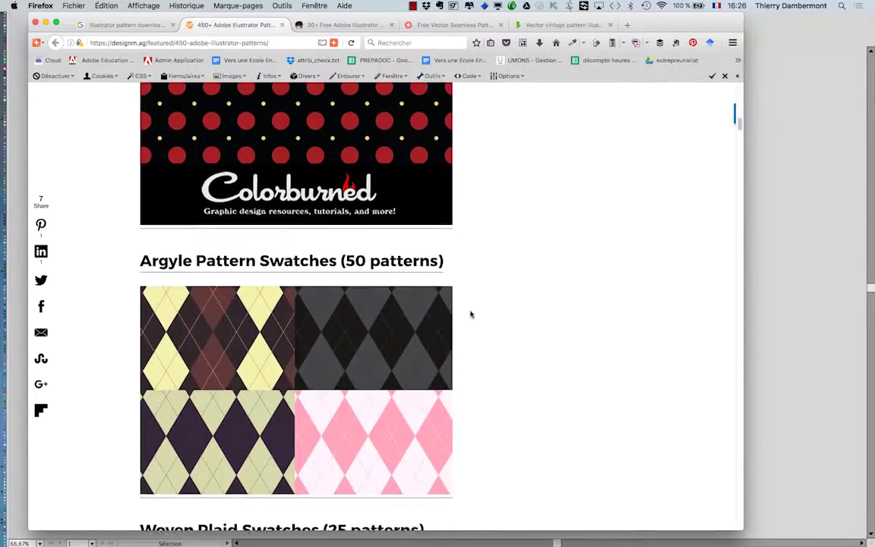
pyautogui.scroll(-4, 470, 313)
pyautogui.scroll(-4, 470, 313)
pyautogui.scroll(-2, 470, 313)
pyautogui.scroll(-4, 470, 314)
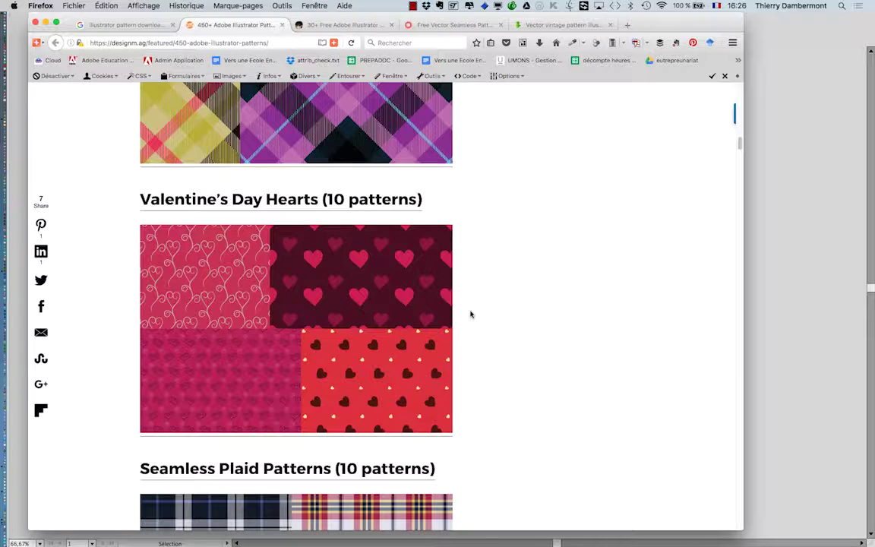
pyautogui.scroll(-1, 470, 313)
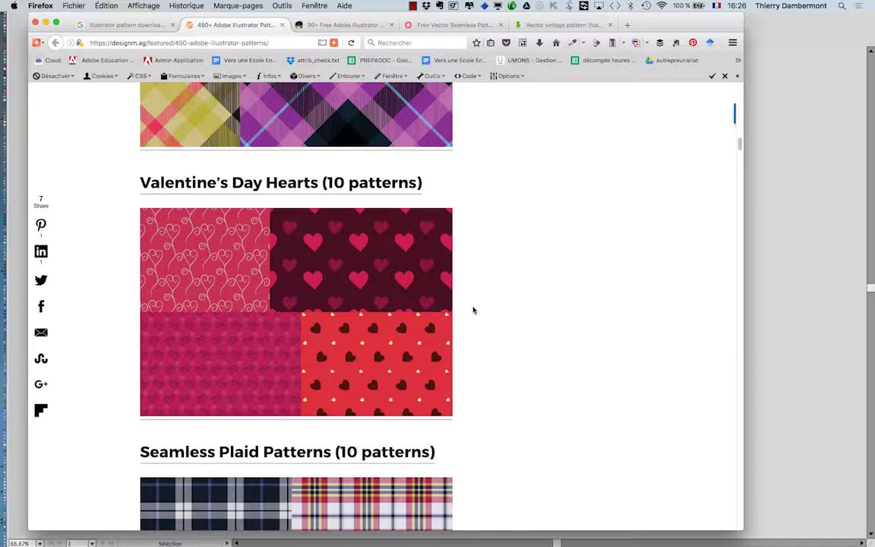
pyautogui.scroll(-1, 473, 310)
pyautogui.scroll(-1, 473, 310)
pyautogui.scroll(-3, 473, 310)
pyautogui.scroll(-6, 473, 309)
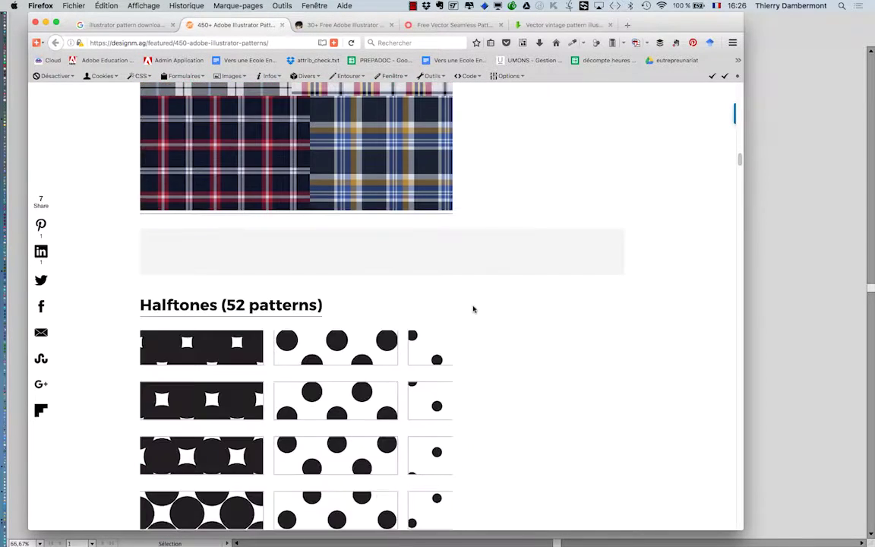
pyautogui.scroll(4, 472, 308)
pyautogui.scroll(2, 385, 303)
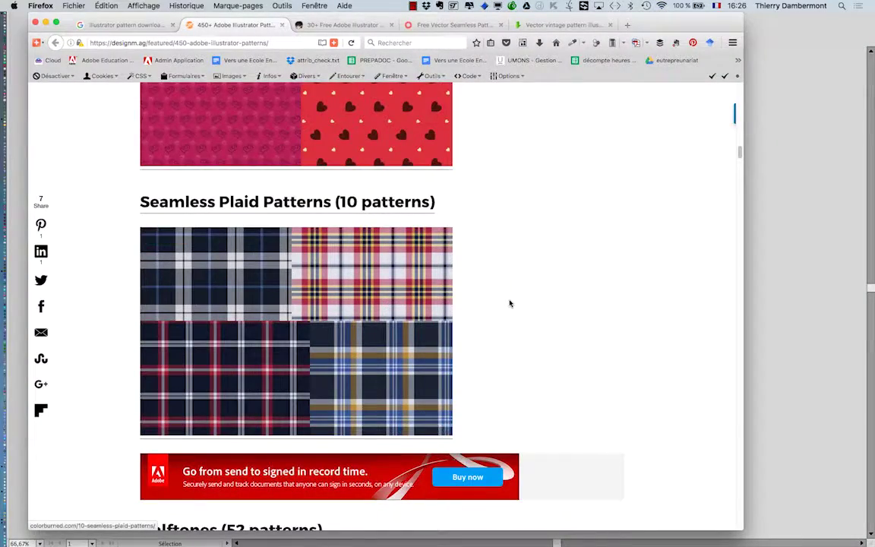
# Step: Finish scanning the pattern packs, then hide Firefox and return to the Illustrator tree artwork
pyautogui.scroll(-2, 509, 304)
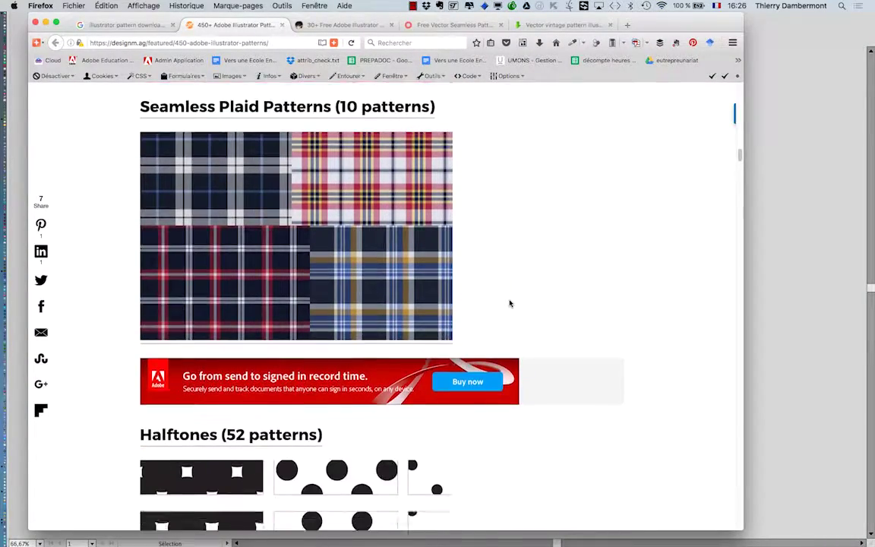
pyautogui.scroll(-6, 509, 304)
pyautogui.scroll(-4, 510, 304)
pyautogui.scroll(-2, 511, 304)
pyautogui.scroll(-4, 510, 304)
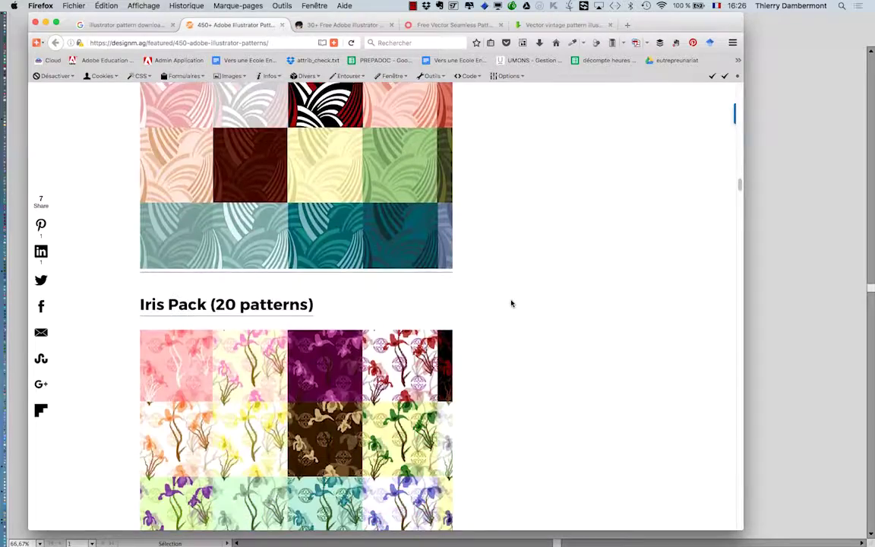
pyautogui.scroll(-3, 510, 304)
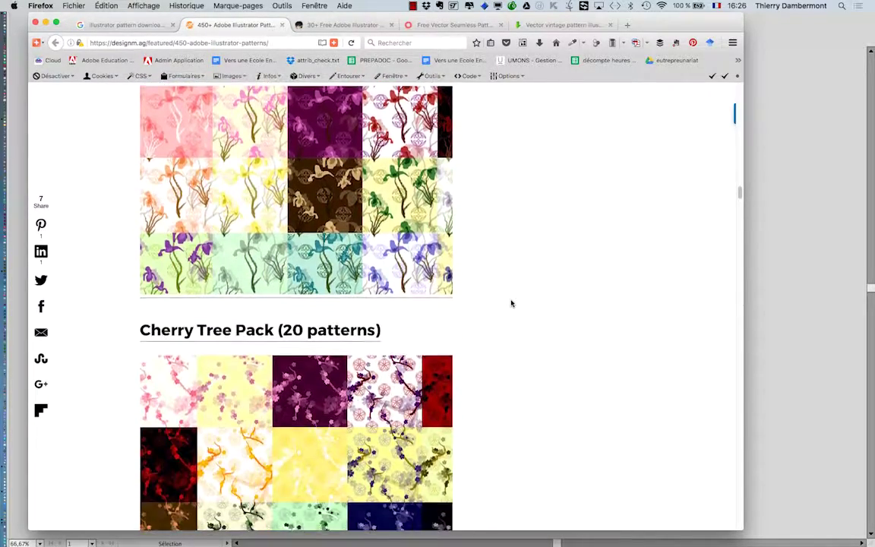
pyautogui.scroll(-3, 511, 304)
pyautogui.scroll(-3, 511, 304)
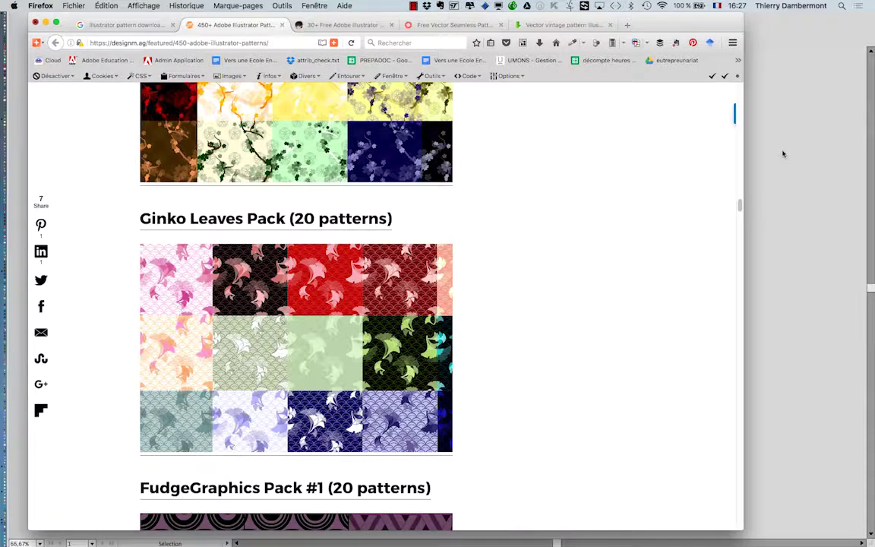
pyautogui.press('super+m')
pyautogui.click(501, 101)
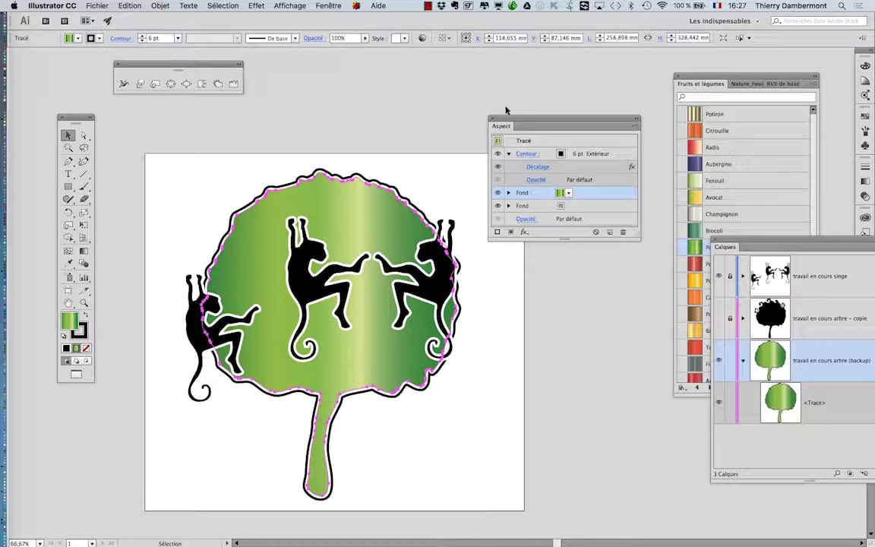